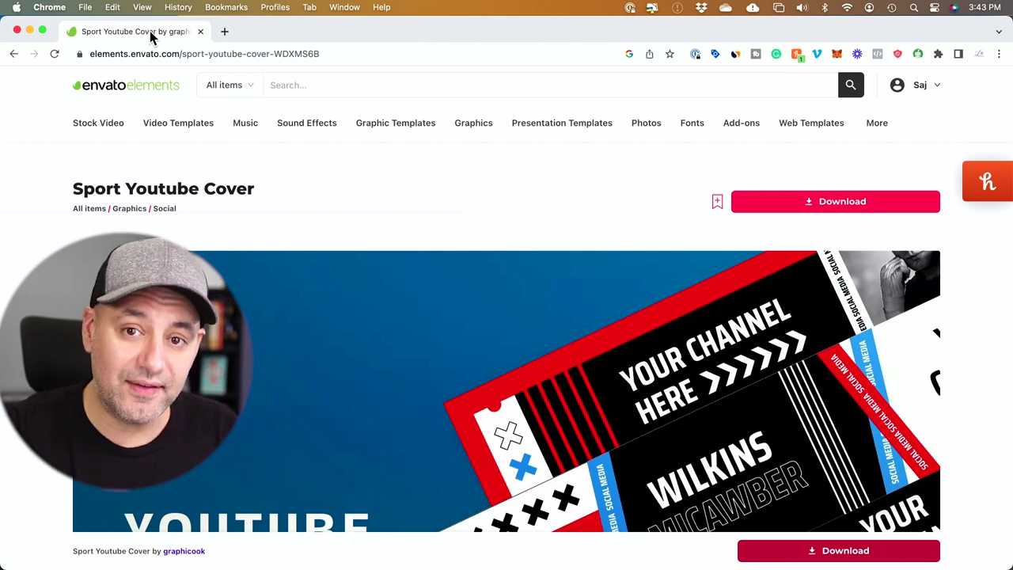
Step: Search Envato Elements for 'youtube channel banner' and show all Graphic Templates results
{"action": "scroll", "coordinate": [663, 247], "scroll_direction": "down", "scroll_amount": 1}
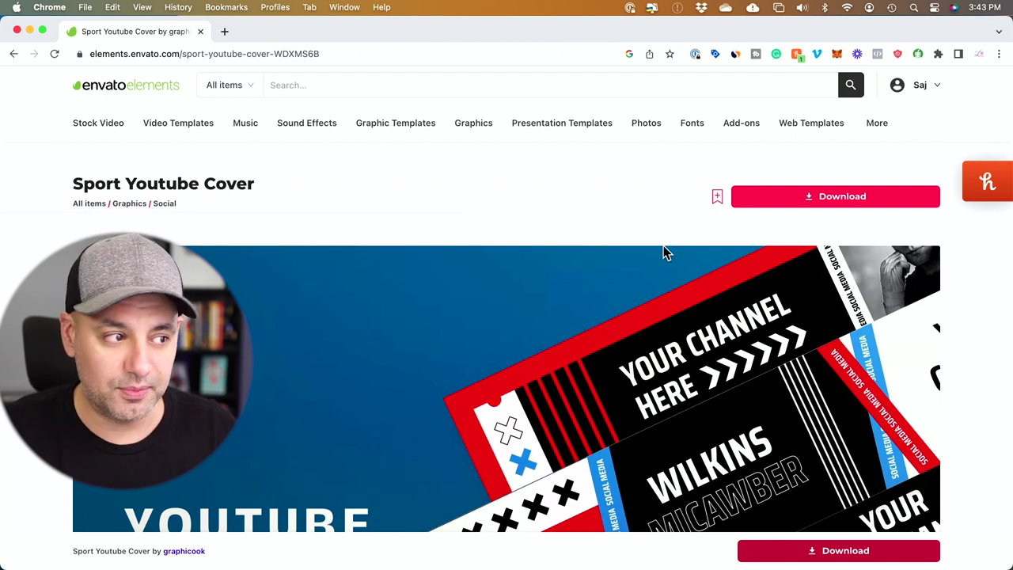
{"action": "left_click", "coordinate": [312, 88]}
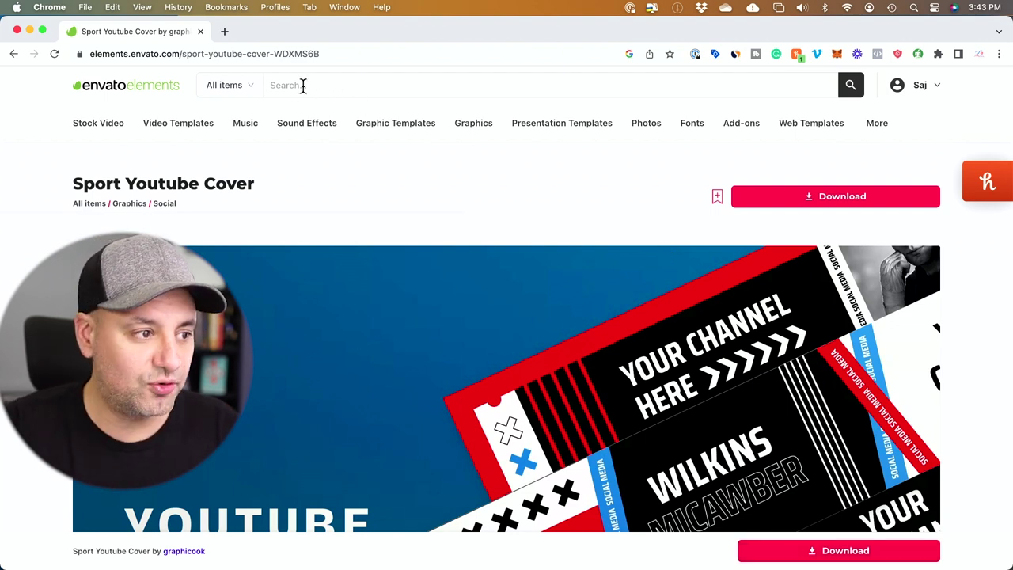
{"action": "type", "text": "youtube channel banner"}
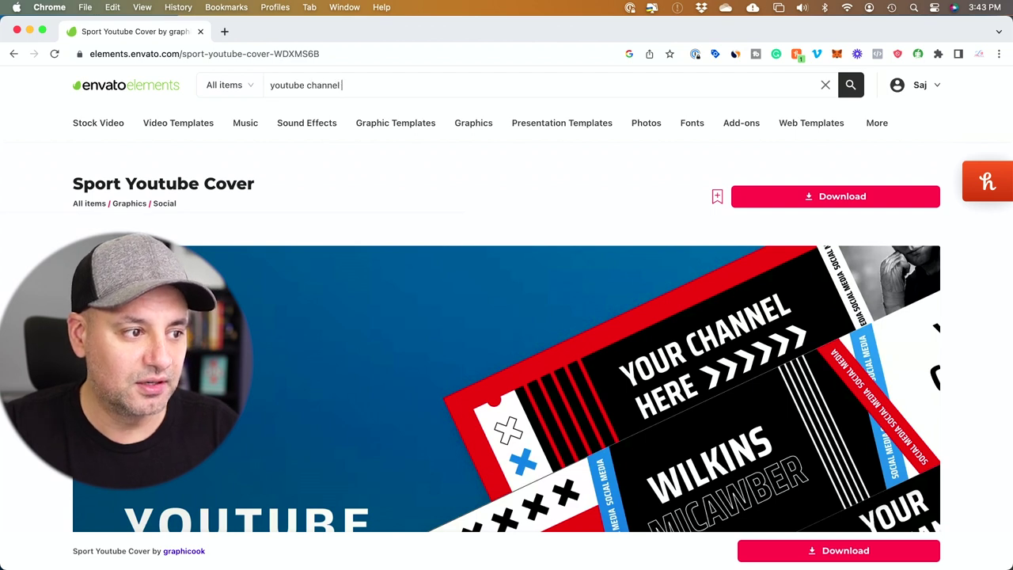
{"action": "key", "text": "Return"}
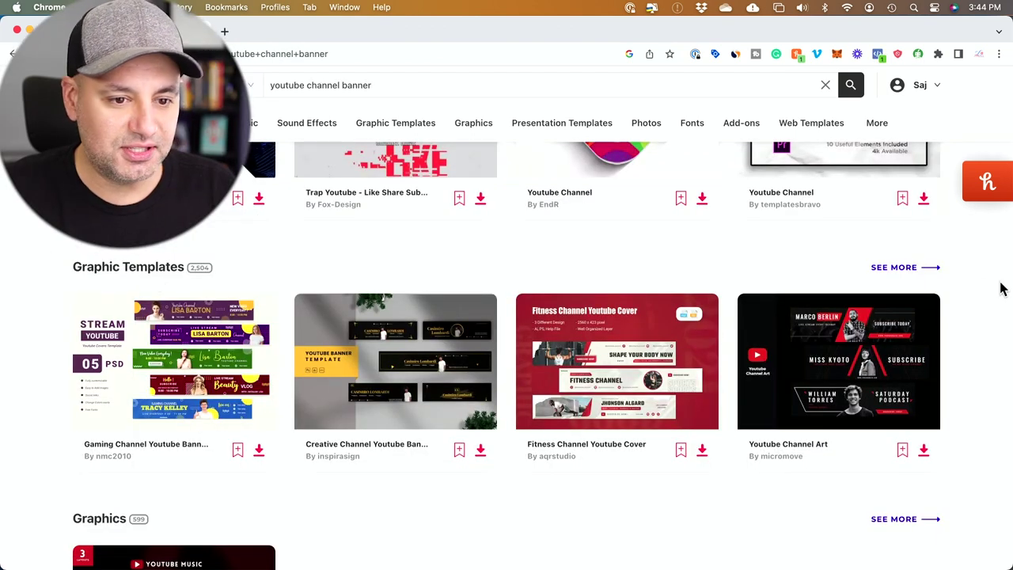
{"action": "left_click", "coordinate": [895, 267]}
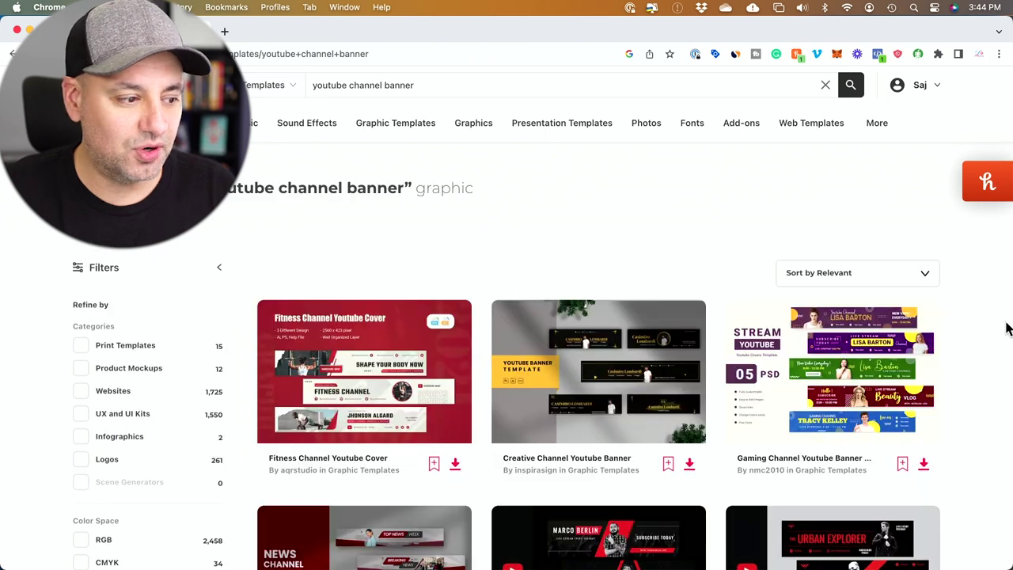
Step: Browse the results and open the Gaming Channel Youtube Banner Template item page
{"action": "scroll", "coordinate": [989, 321], "scroll_direction": "down", "scroll_amount": 1}
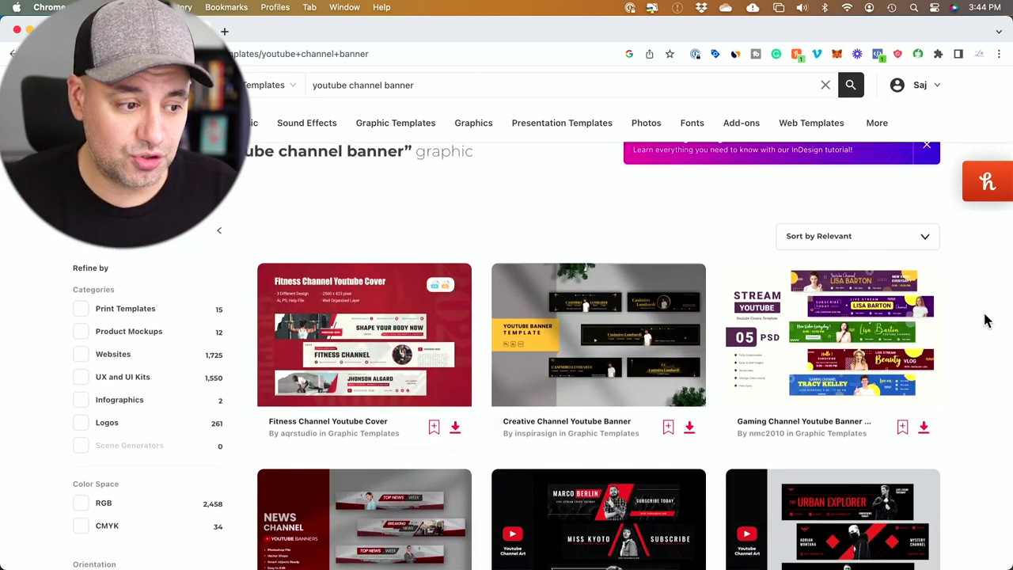
{"action": "scroll", "coordinate": [986, 320], "scroll_direction": "down", "scroll_amount": 1}
{"action": "scroll", "coordinate": [982, 316], "scroll_direction": "down", "scroll_amount": 2}
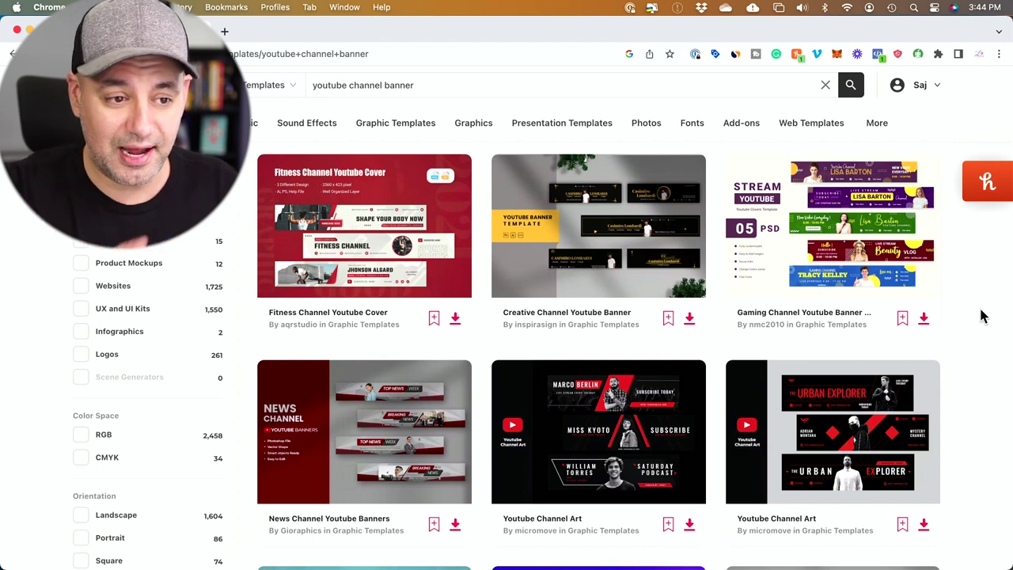
{"action": "left_click", "coordinate": [815, 231]}
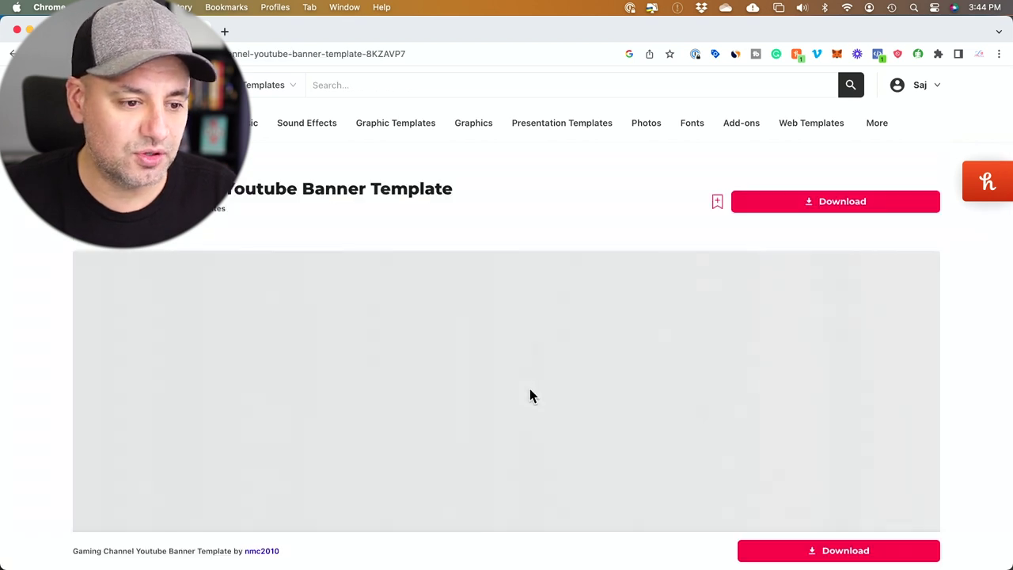
{"action": "scroll", "coordinate": [529, 388], "scroll_direction": "down", "scroll_amount": 3}
{"action": "scroll", "coordinate": [529, 388], "scroll_direction": "up", "scroll_amount": 2}
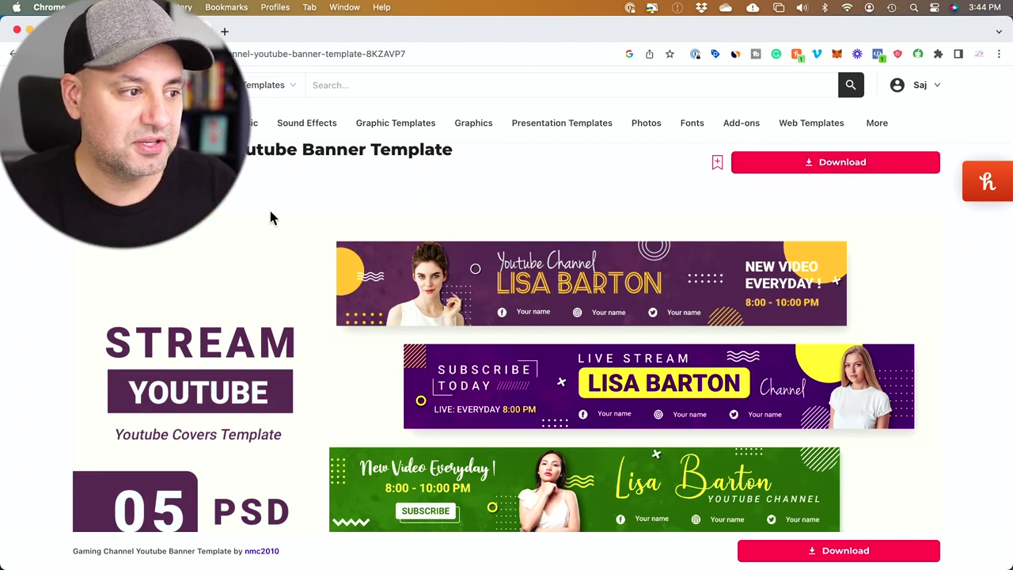
{"action": "mouse_move", "coordinate": [253, 141]}
{"action": "mouse_move", "coordinate": [186, 123]}
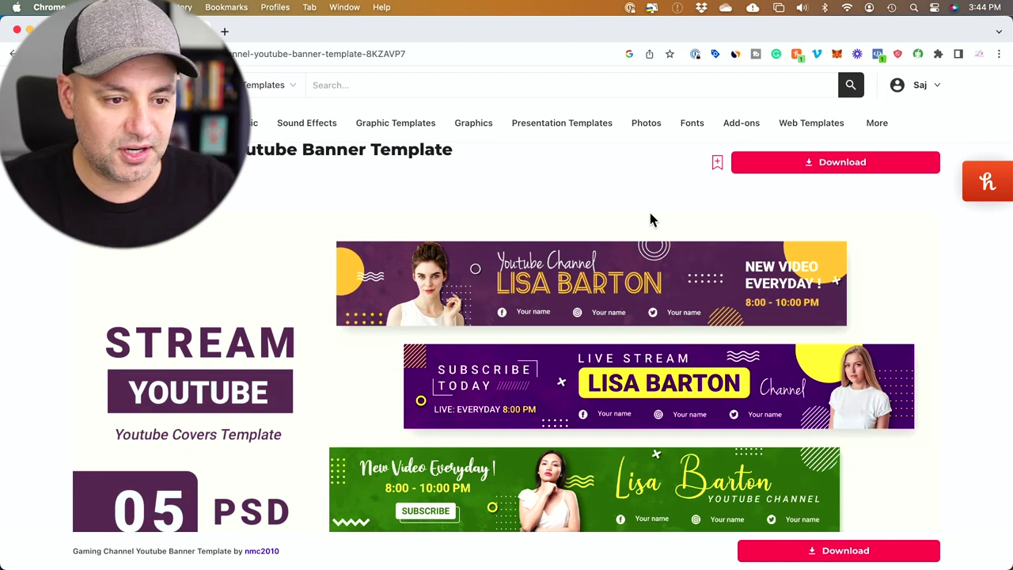
{"action": "scroll", "coordinate": [650, 212], "scroll_direction": "down", "scroll_amount": 1}
{"action": "scroll", "coordinate": [783, 178], "scroll_direction": "up", "scroll_amount": 1}
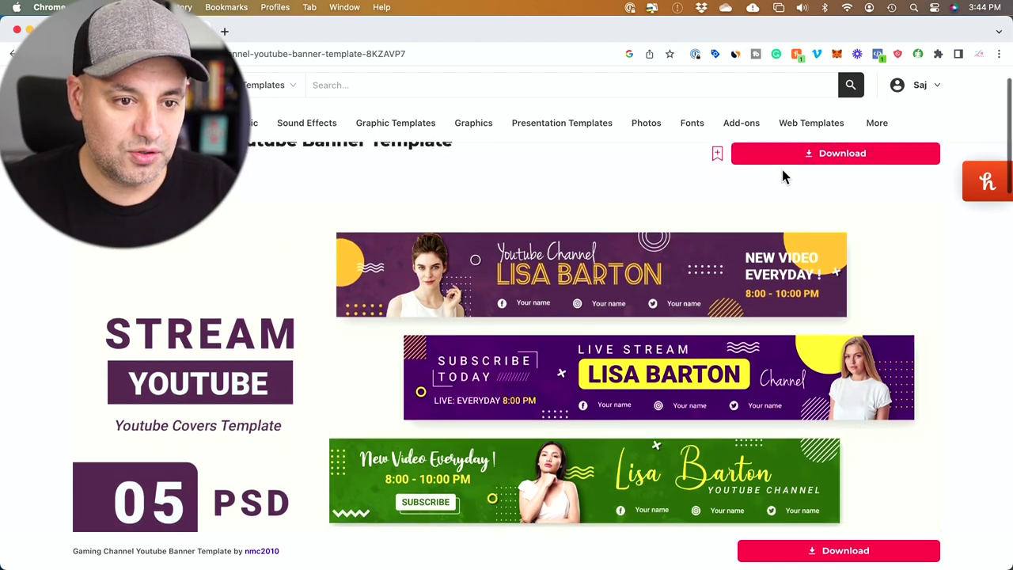
{"action": "scroll", "coordinate": [665, 340], "scroll_direction": "down", "scroll_amount": 2}
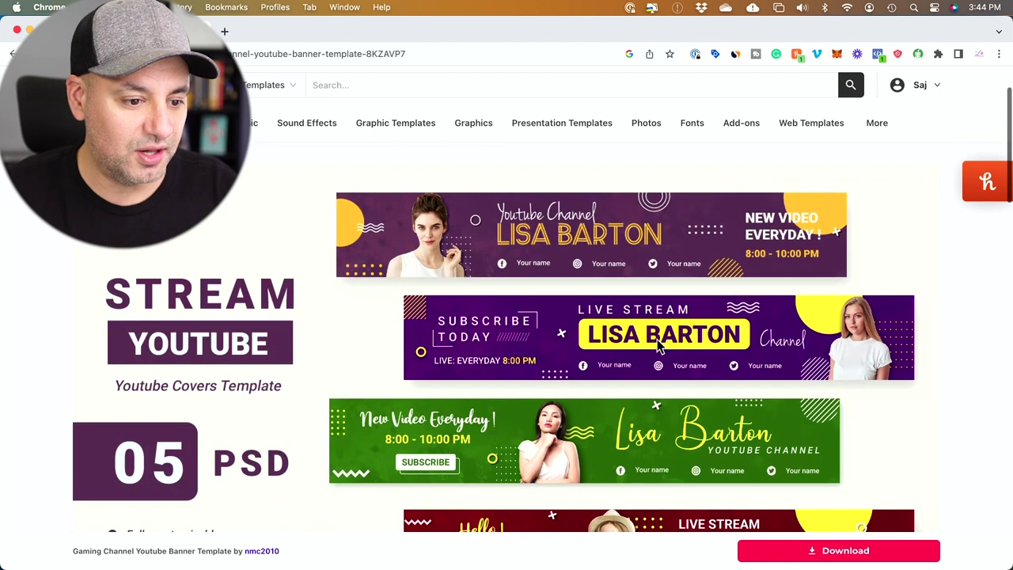
{"action": "left_click", "coordinate": [12, 52]}
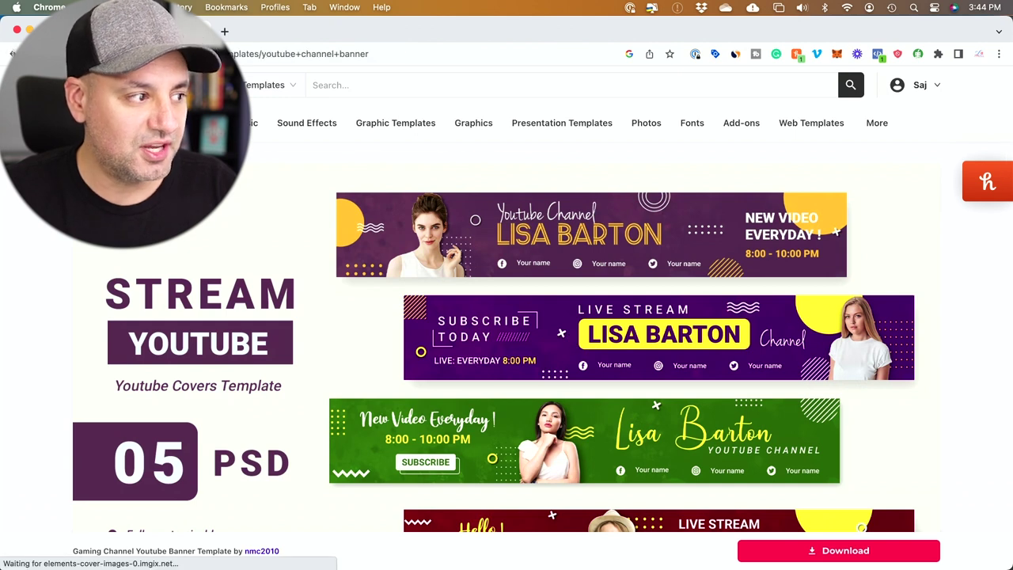
{"action": "scroll", "coordinate": [948, 355], "scroll_direction": "down", "scroll_amount": 5}
{"action": "scroll", "coordinate": [952, 365], "scroll_direction": "down", "scroll_amount": 2}
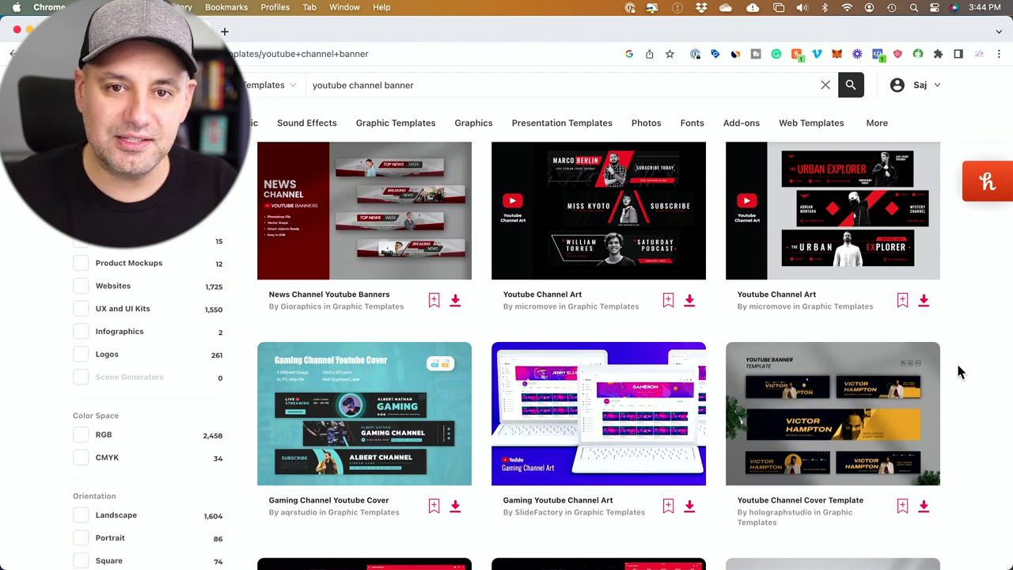
{"action": "scroll", "coordinate": [413, 267], "scroll_direction": "down", "scroll_amount": 8}
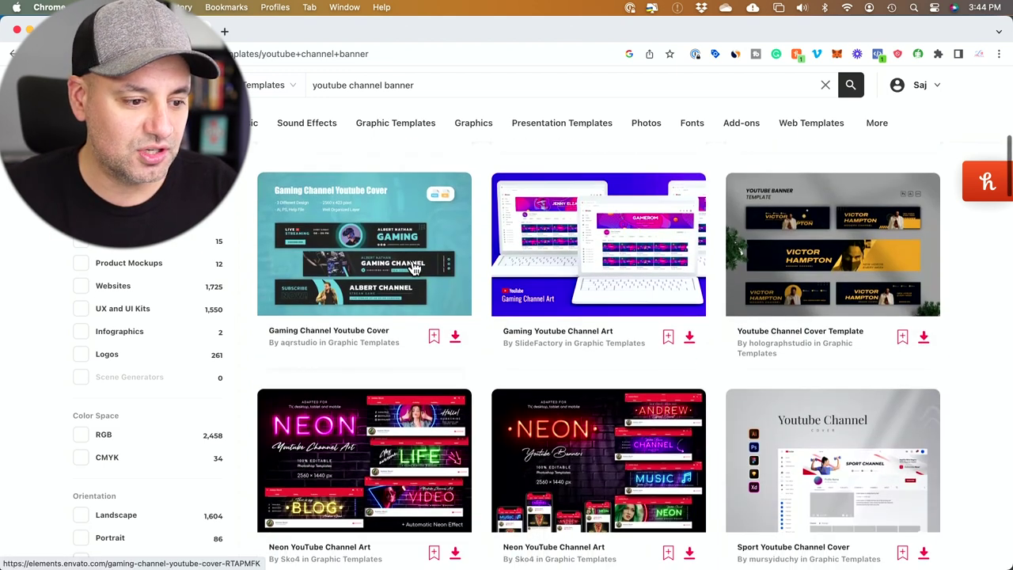
{"action": "scroll", "coordinate": [412, 267], "scroll_direction": "down", "scroll_amount": 4}
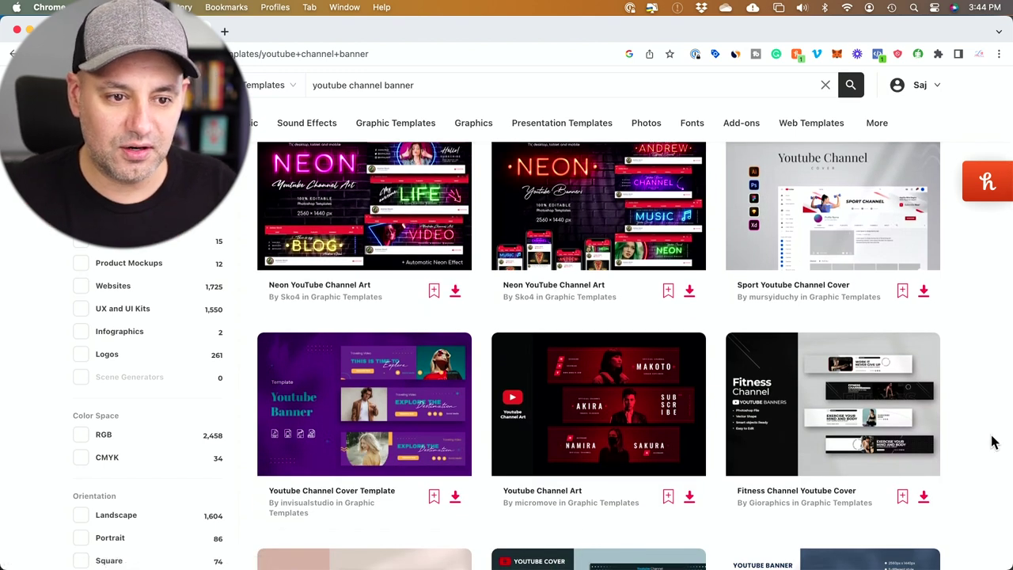
{"action": "scroll", "coordinate": [993, 442], "scroll_direction": "down", "scroll_amount": 4}
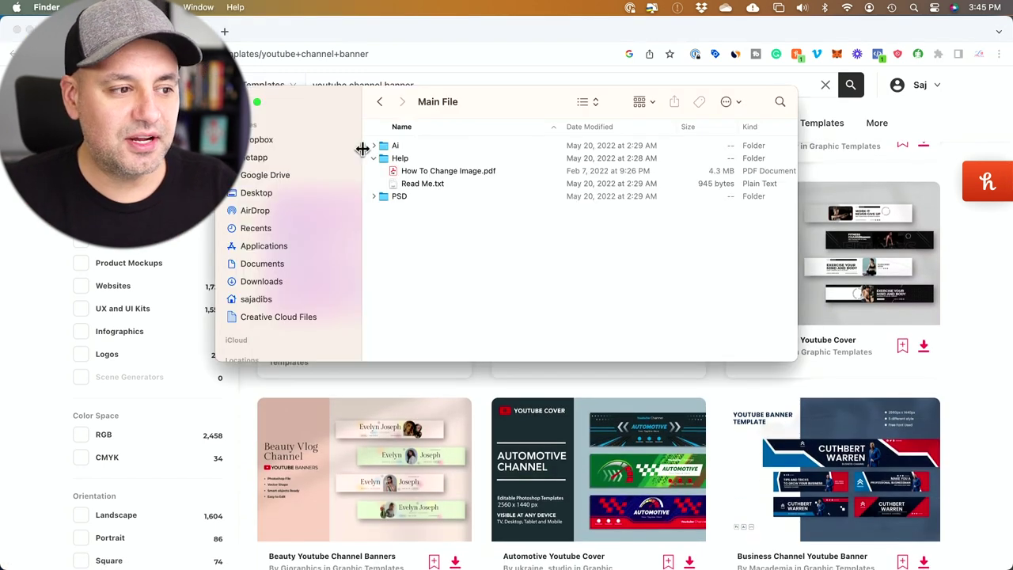
Step: Open the template's PSD folder and select Sport Youtube Channel Cover 01.psd
{"action": "left_click", "coordinate": [374, 158]}
{"action": "double_click", "coordinate": [399, 172]}
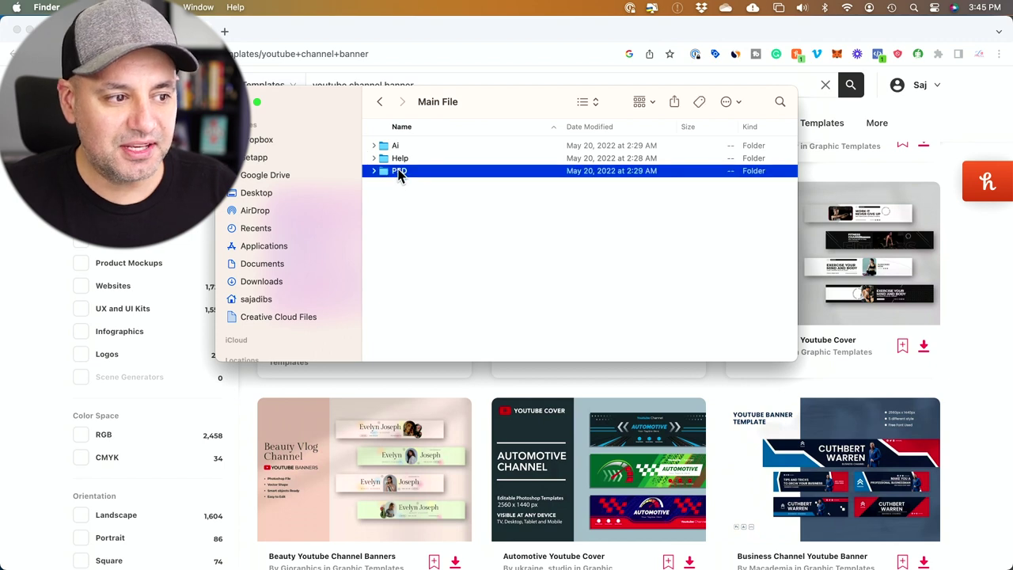
{"action": "left_click", "coordinate": [427, 148]}
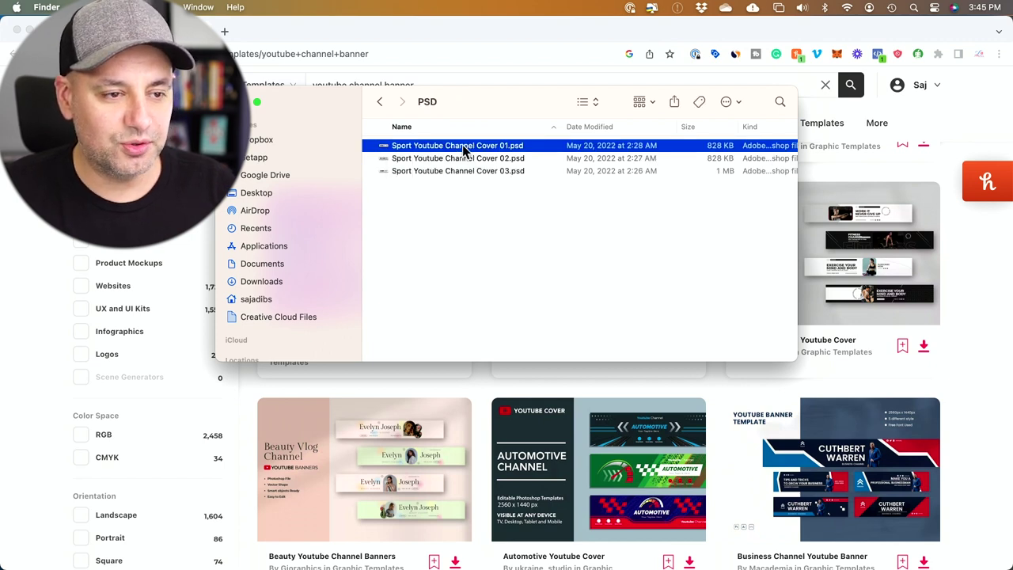
Step: Compare the cover designs in Quick Look, then open Sport Youtube Channel Cover 02.psd in Photoshop
{"action": "key", "text": "space"}
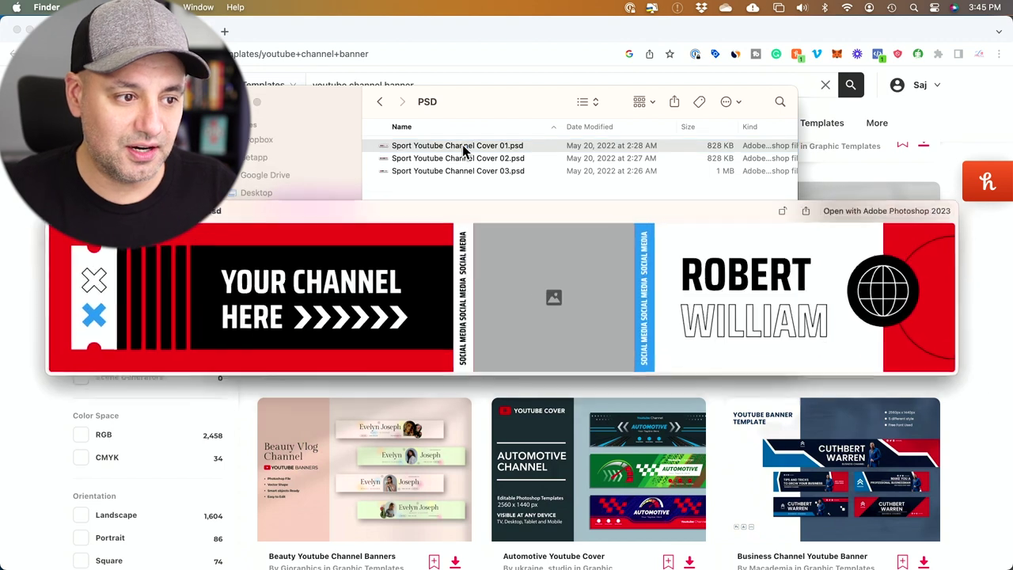
{"action": "key", "text": "Down"}
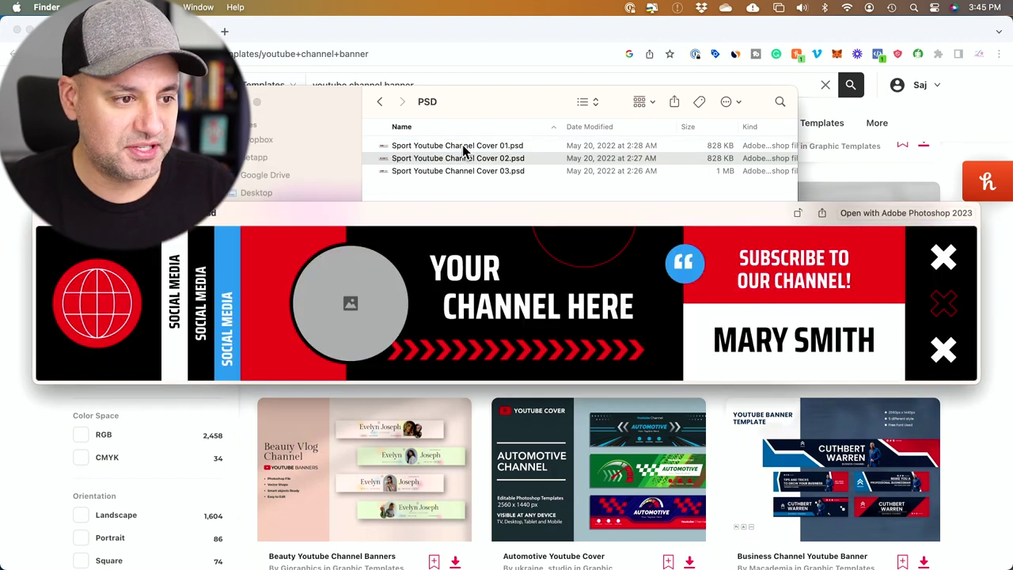
{"action": "key", "text": "Down"}
{"action": "key", "text": "Up"}
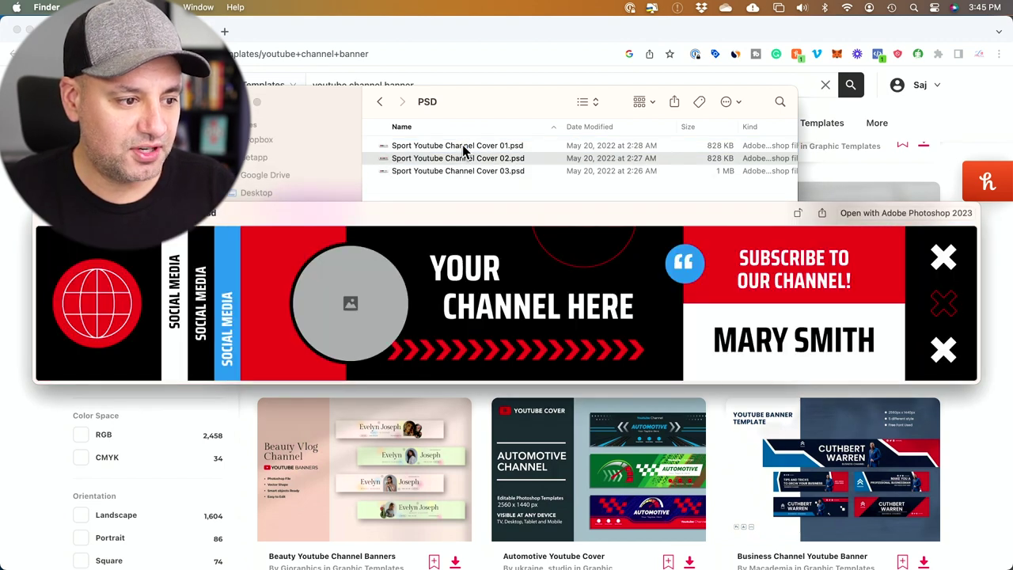
{"action": "key", "text": "Up"}
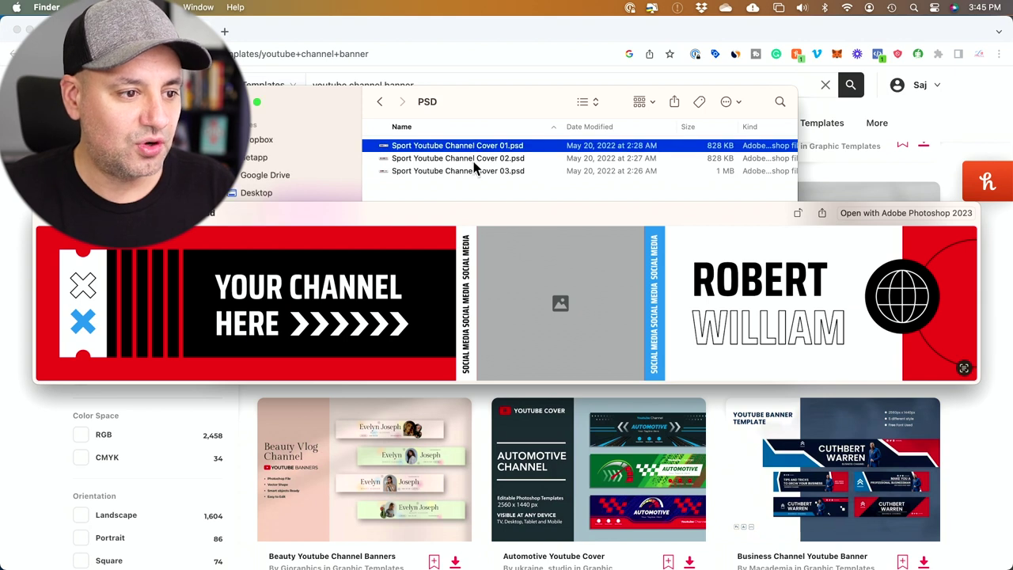
{"action": "left_click", "coordinate": [449, 162]}
{"action": "double_click", "coordinate": [452, 163]}
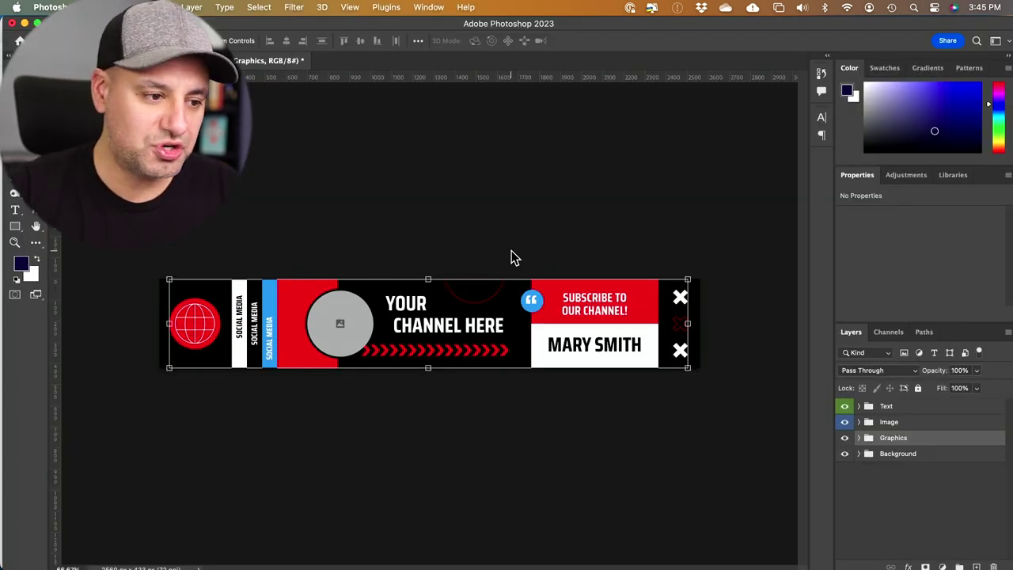
Step: Change the YOUR CHANNEL HERE headline to HOWFINITY and move it lower and right
{"action": "double_click", "coordinate": [410, 306]}
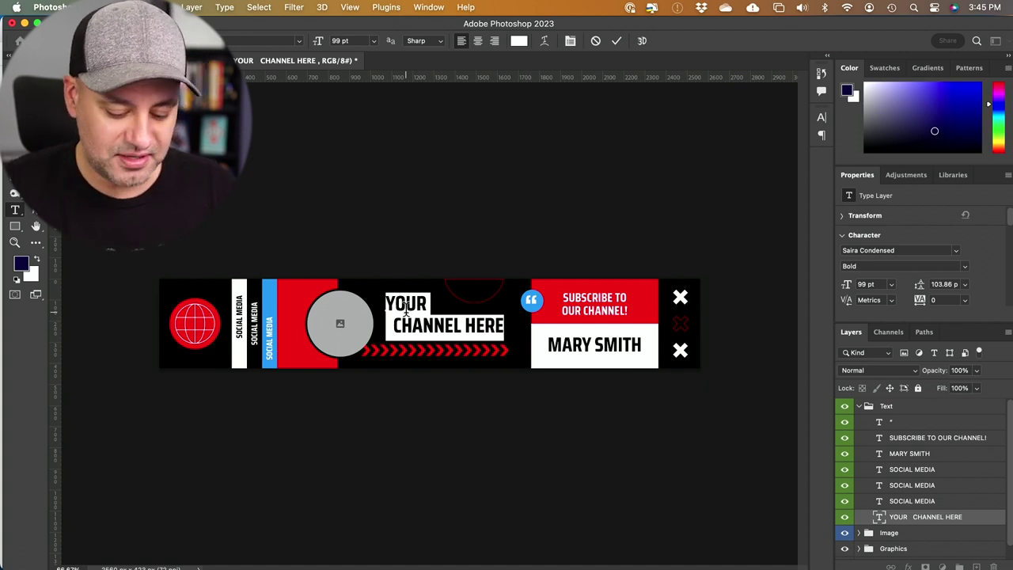
{"action": "type", "text": "HOWFINITY"}
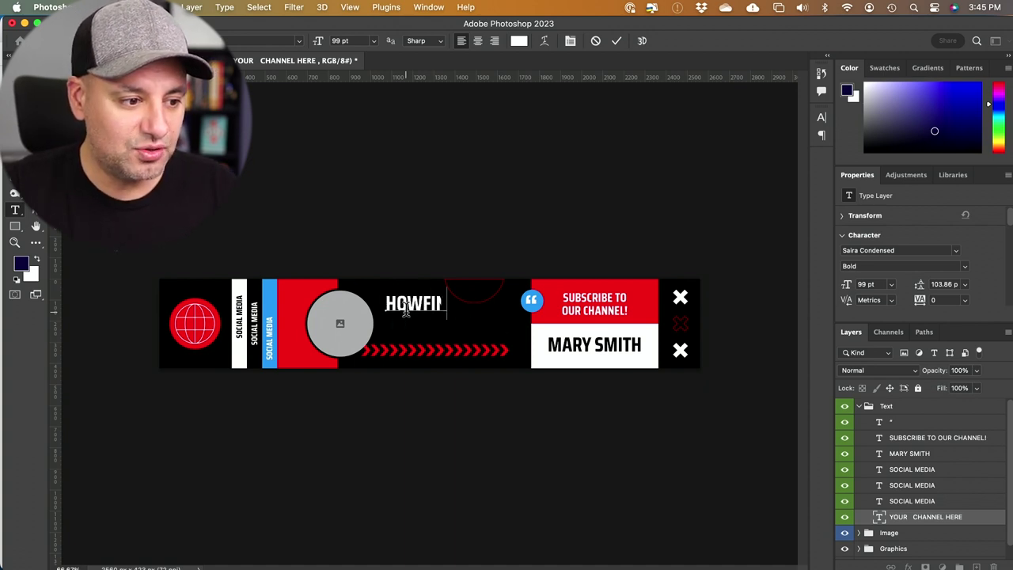
{"action": "left_click", "coordinate": [618, 42]}
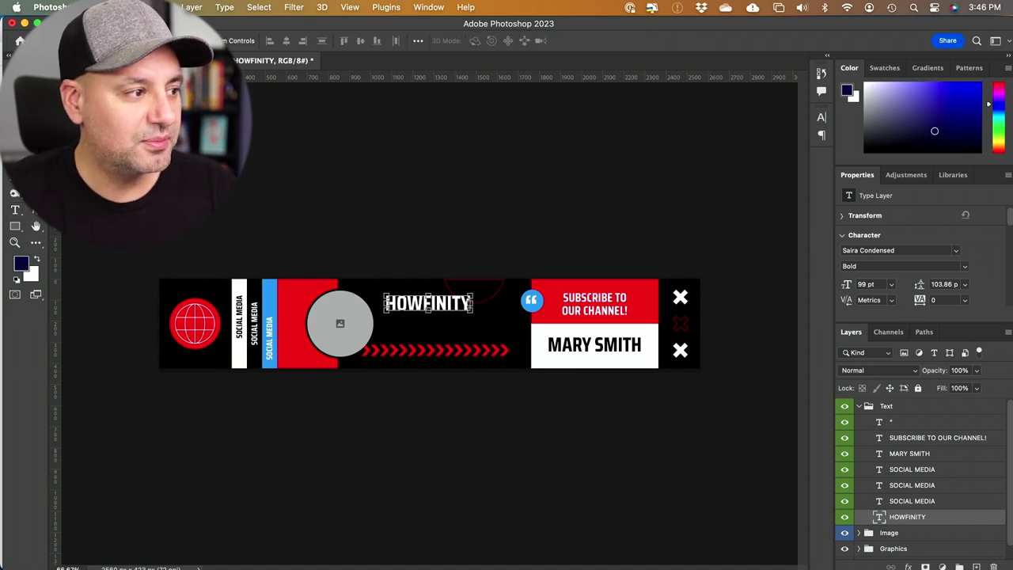
{"action": "mouse_move", "coordinate": [416, 311]}
{"action": "left_mouse_down"}
{"action": "mouse_move", "coordinate": [349, 316]}
{"action": "mouse_move", "coordinate": [372, 363]}
{"action": "mouse_move", "coordinate": [424, 325]}
{"action": "left_mouse_up"}
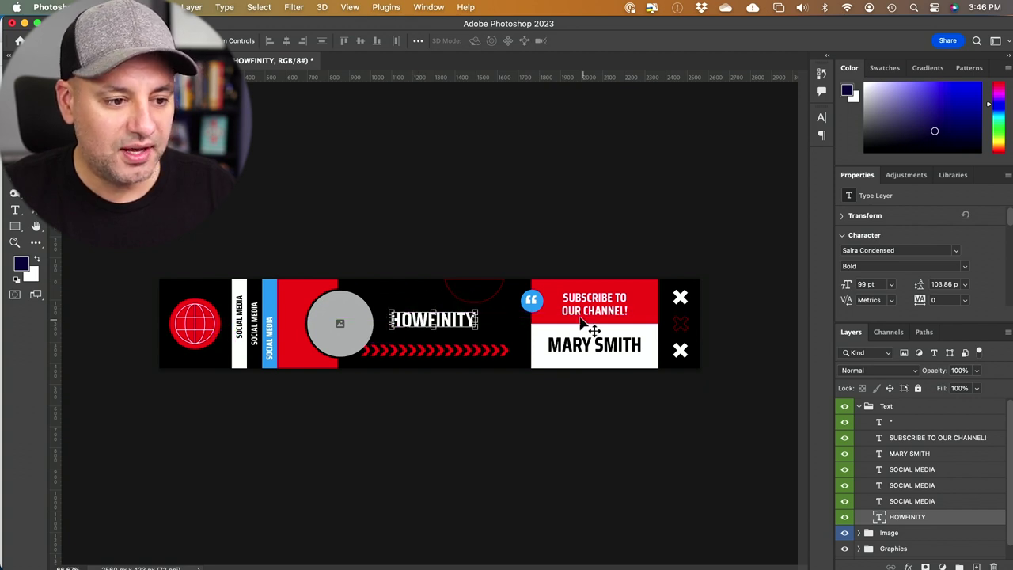
{"action": "double_click", "coordinate": [589, 350]}
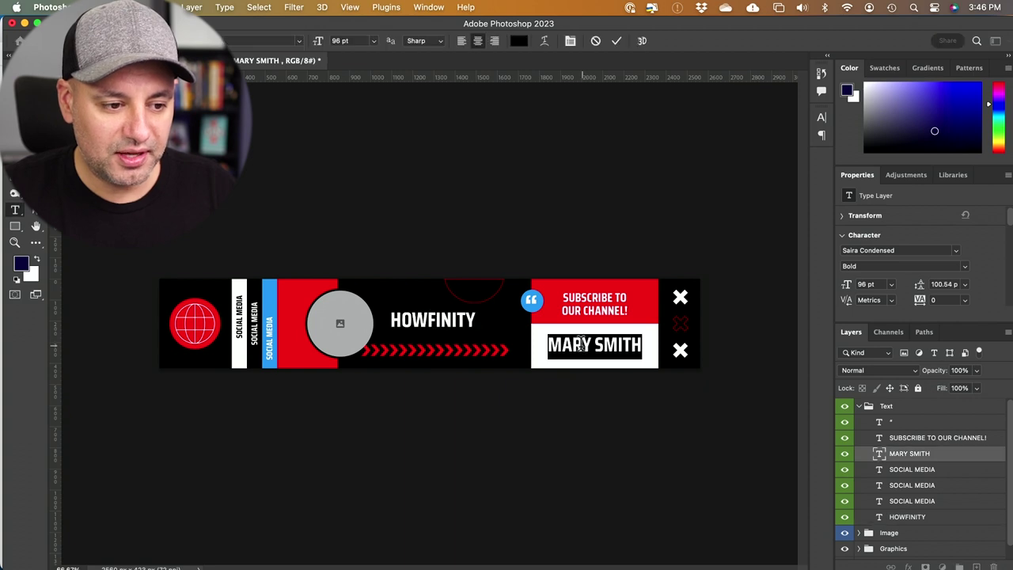
Step: Replace MARY SMITH with DAILY VIDEOS and the black vertical strip text with TECH TUTORIALS
{"action": "type", "text": "DAILY VIDEOS"}
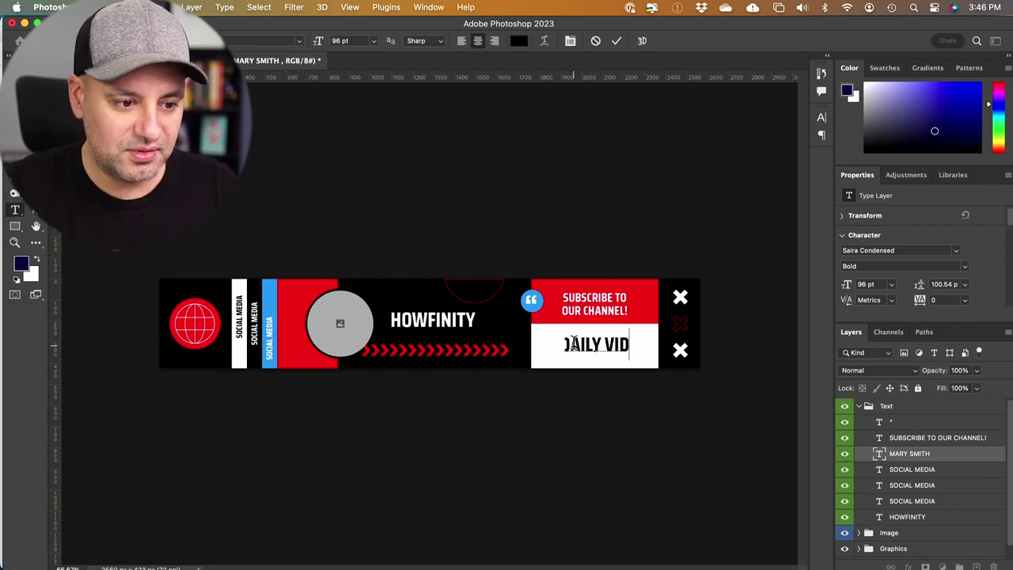
{"action": "left_click", "coordinate": [618, 42]}
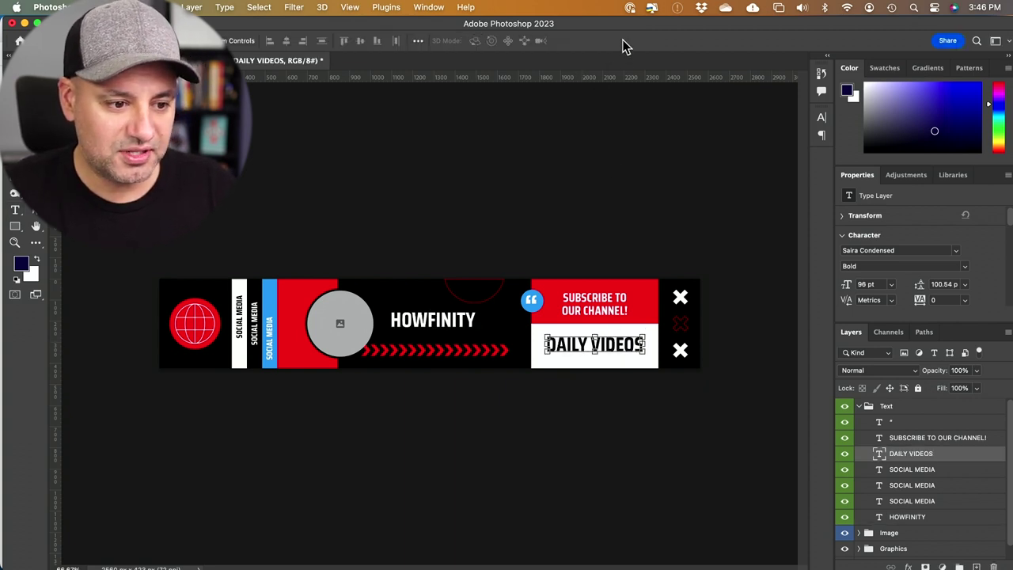
{"action": "left_click", "coordinate": [625, 267]}
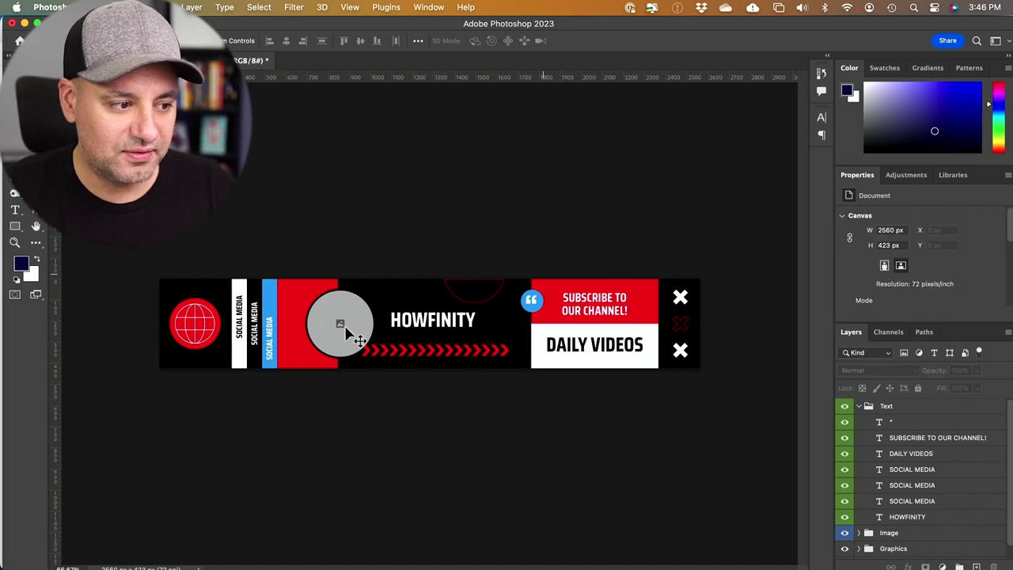
{"action": "double_click", "coordinate": [253, 324]}
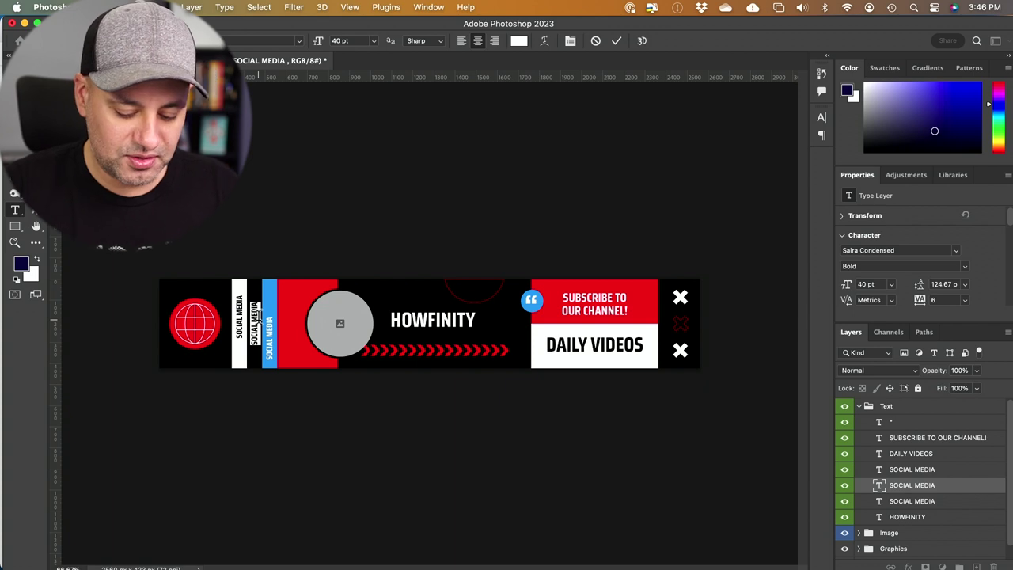
{"action": "left_click", "coordinate": [255, 314]}
{"action": "type", "text": "TECH TUTORIALS"}
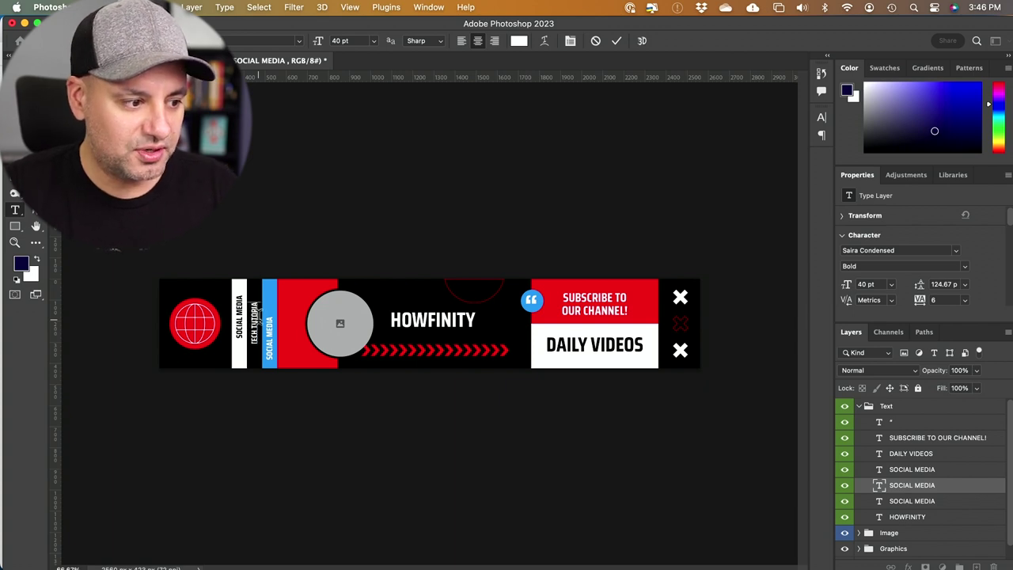
Step: Set the blue vertical strip text to CONTENT CREATION GUIDES and nudge it up three steps
{"action": "double_click", "coordinate": [270, 339]}
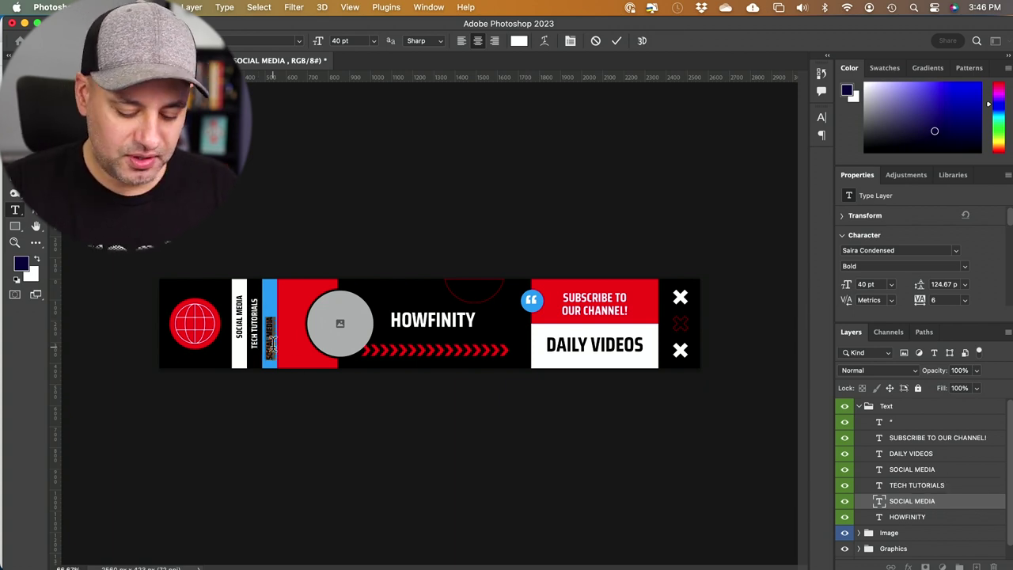
{"action": "type", "text": "HYPE"}
{"action": "type", "text": " CREATION"}
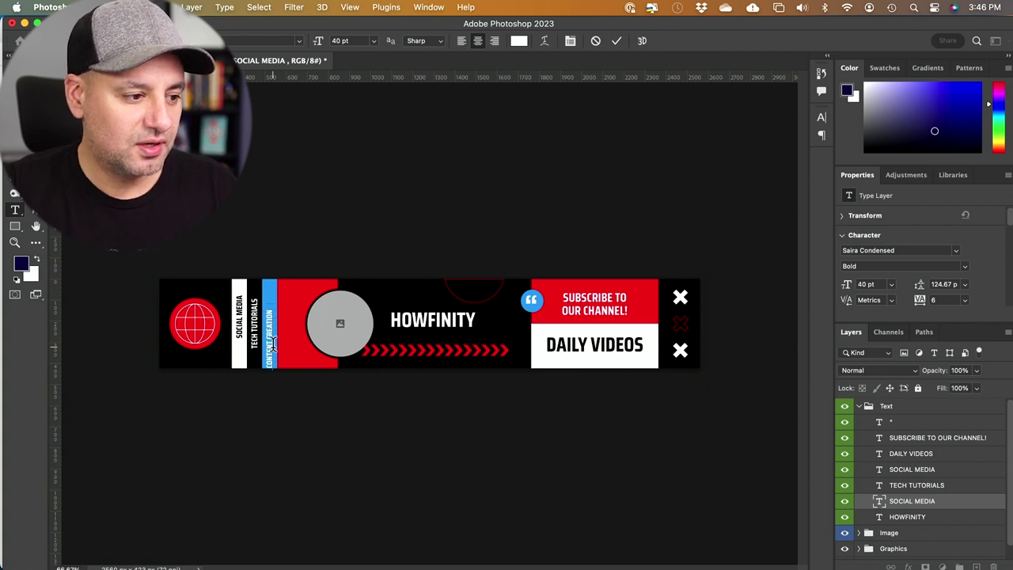
{"action": "type", "text": " GUIDES"}
{"action": "left_click", "coordinate": [616, 41]}
{"action": "key", "text": "v"}
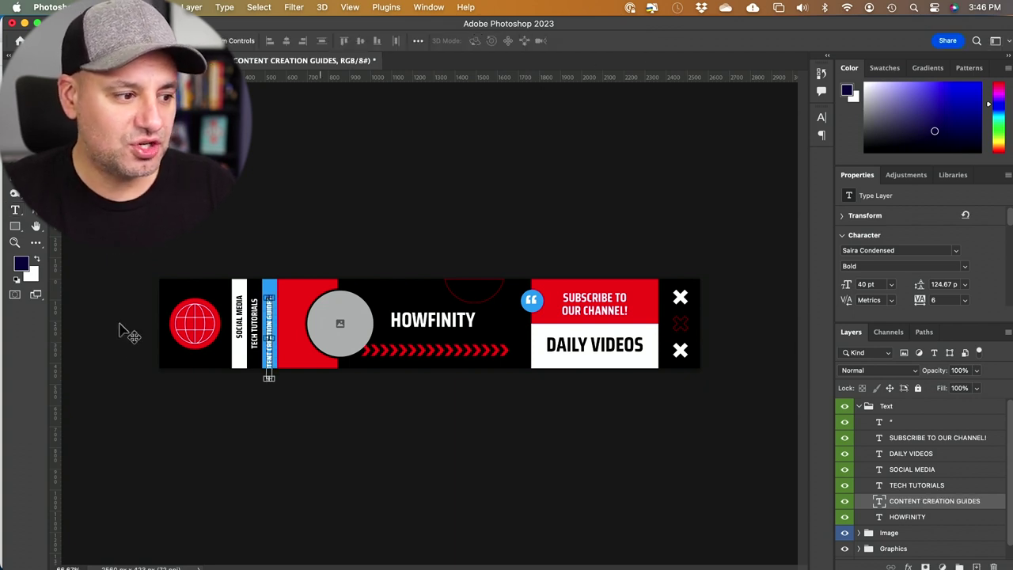
{"action": "key", "text": "Up"}
{"action": "key", "text": "Up"}
{"action": "key", "text": "Up"}
{"action": "key", "text": "Up"}
{"action": "key", "text": "Up"}
{"action": "key", "text": "Up"}
{"action": "key", "text": "Up"}
{"action": "key", "text": "Up"}
{"action": "key", "text": "Up"}
{"action": "key", "text": "Up"}
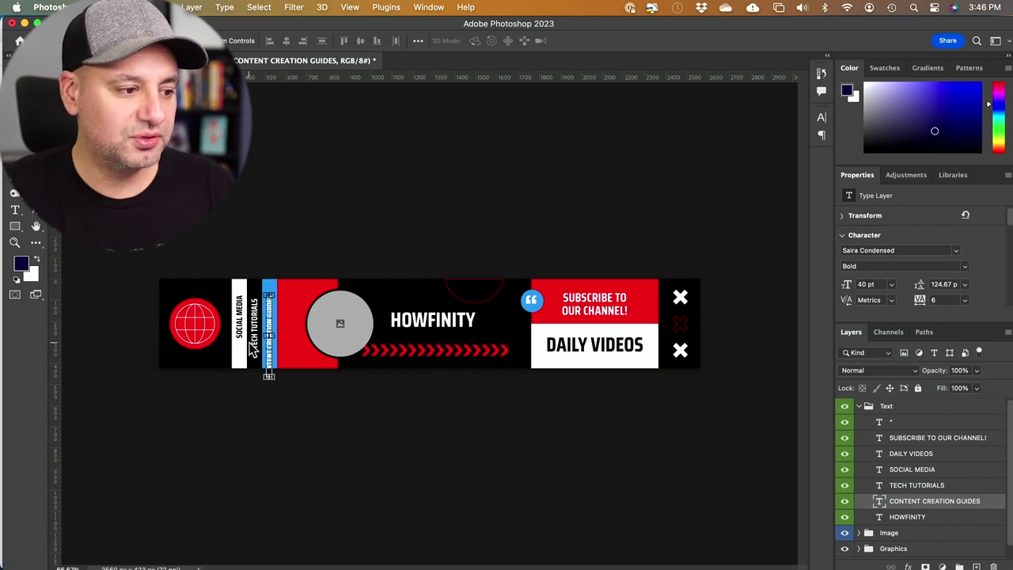
{"action": "key", "text": "Up"}
{"action": "key", "text": "Up"}
{"action": "key", "text": "Up"}
{"action": "key", "text": "Up"}
{"action": "key", "text": "Up"}
{"action": "key", "text": "Up"}
{"action": "key", "text": "Up"}
{"action": "key", "text": "Up"}
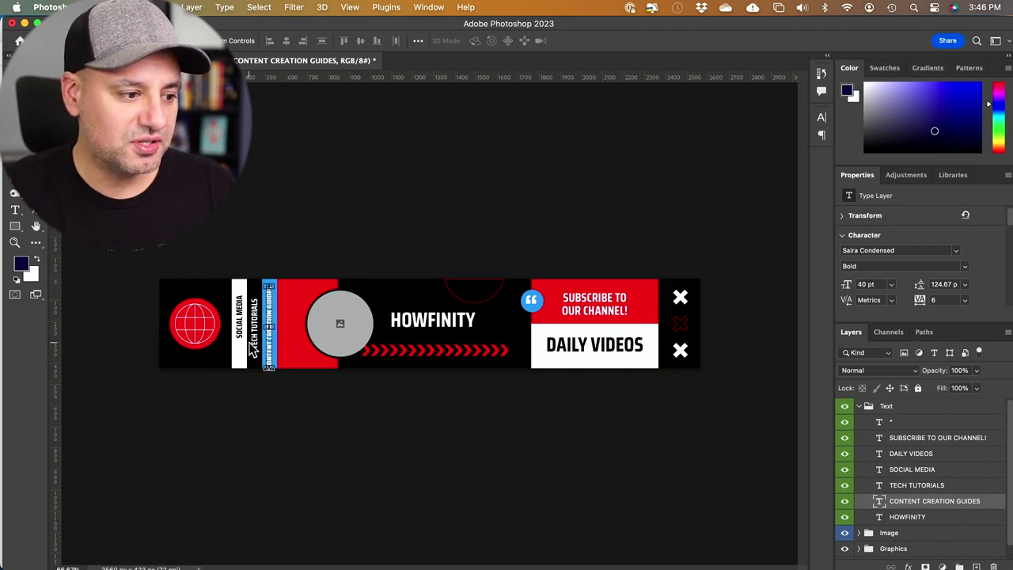
{"action": "key", "text": "Up"}
{"action": "key", "text": "Up"}
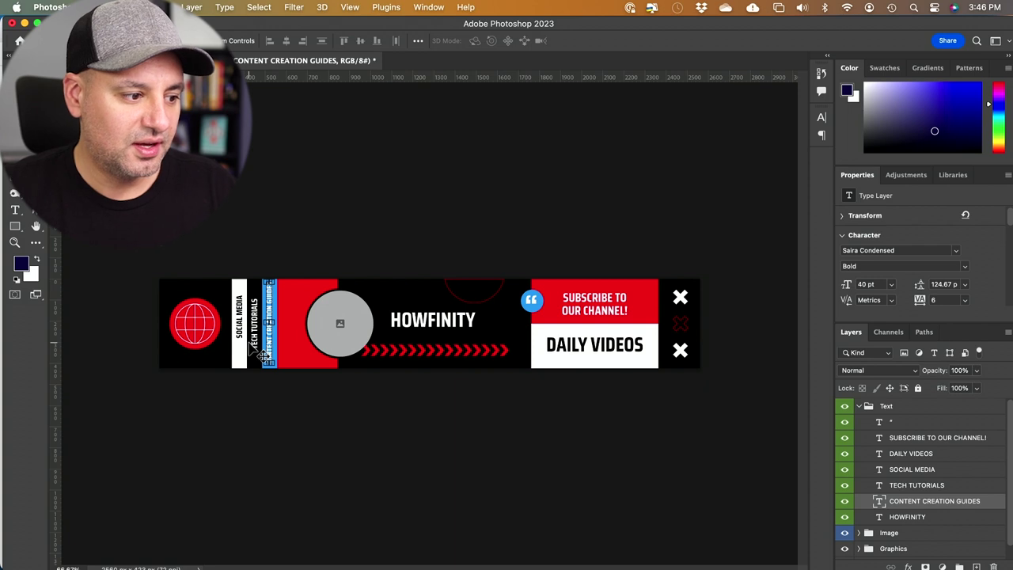
Step: Select the grey photo circle and open its Clip Group.psb placeholder contents
{"action": "left_click", "coordinate": [239, 324]}
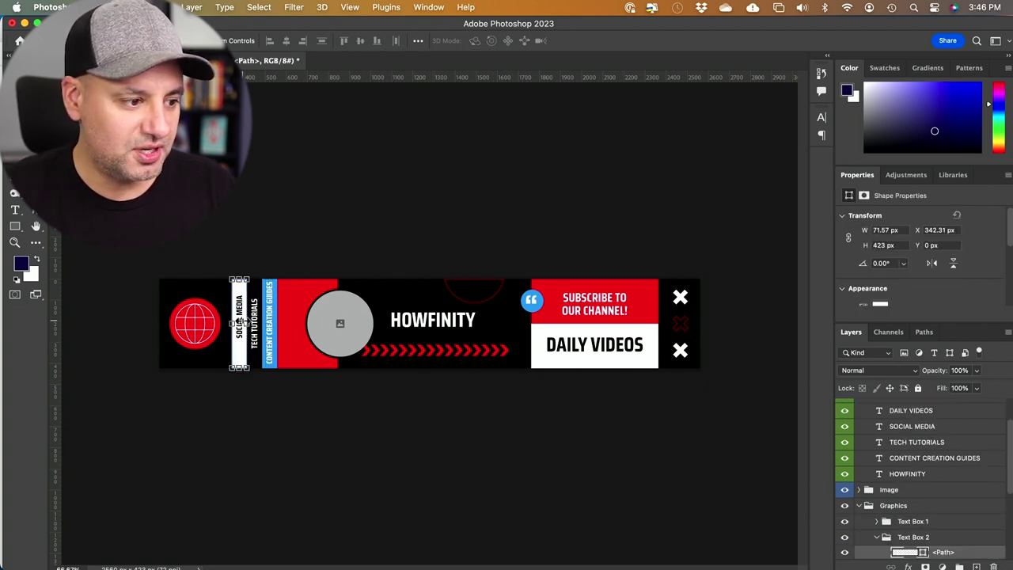
{"action": "left_click", "coordinate": [239, 315]}
{"action": "left_click", "coordinate": [483, 360]}
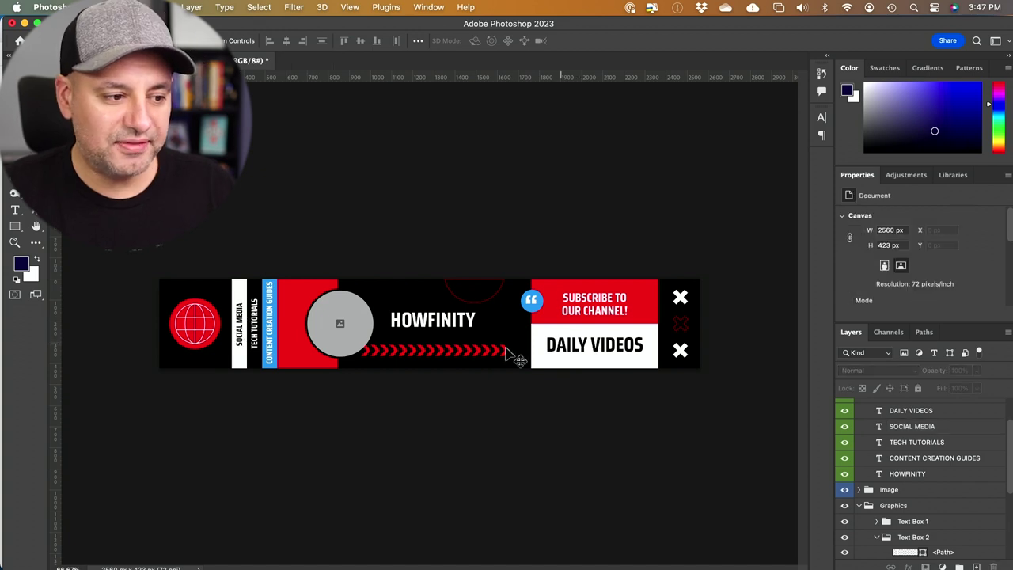
{"action": "left_click", "coordinate": [338, 336]}
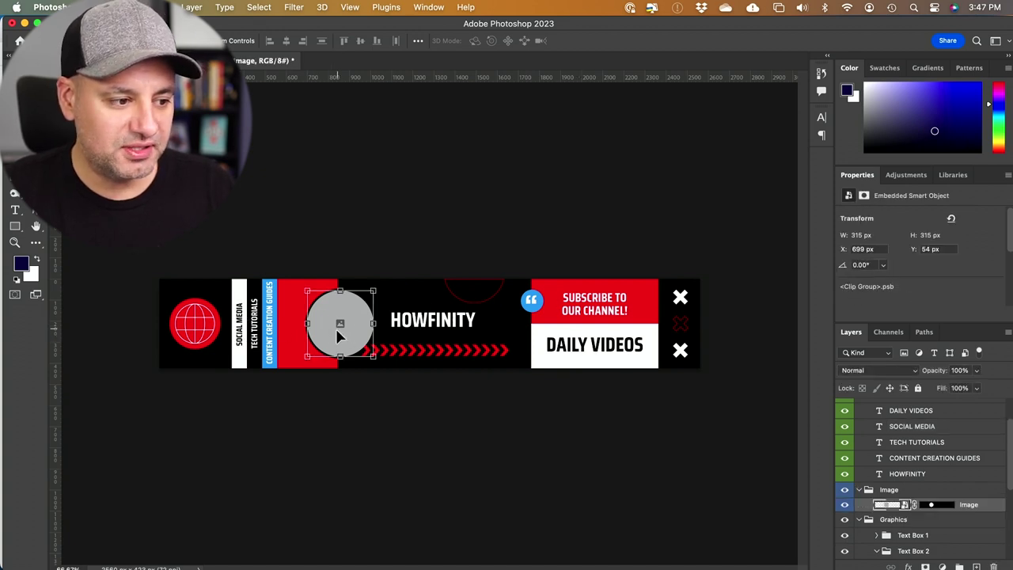
{"action": "double_click", "coordinate": [904, 507]}
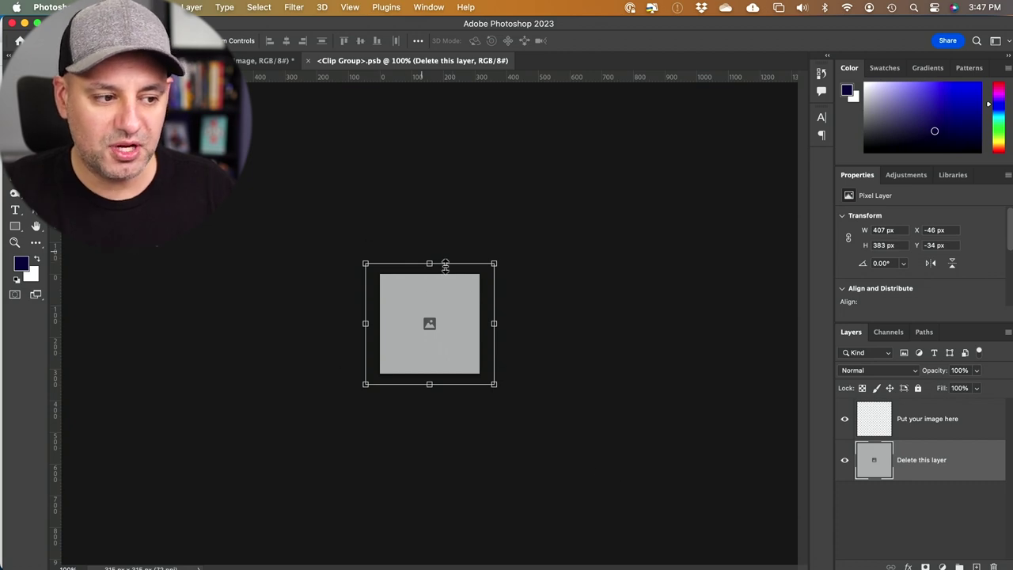
Step: Place the screenshot photo of a man holding a YouTube plaque, scaled to 44.11%, over the placeholder
{"action": "key", "text": "super+Tab"}
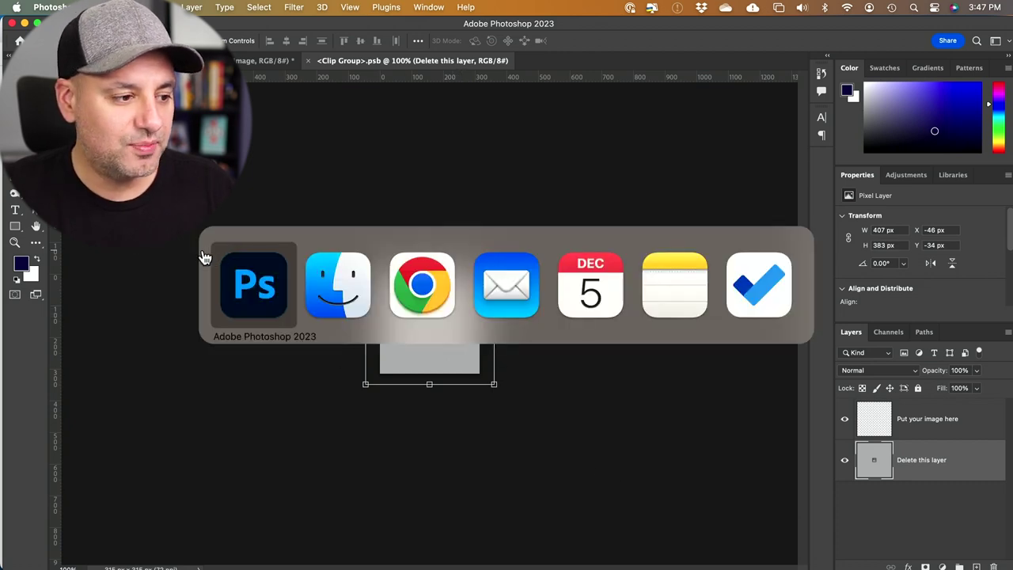
{"action": "left_click", "coordinate": [337, 284]}
{"action": "key", "text": "space"}
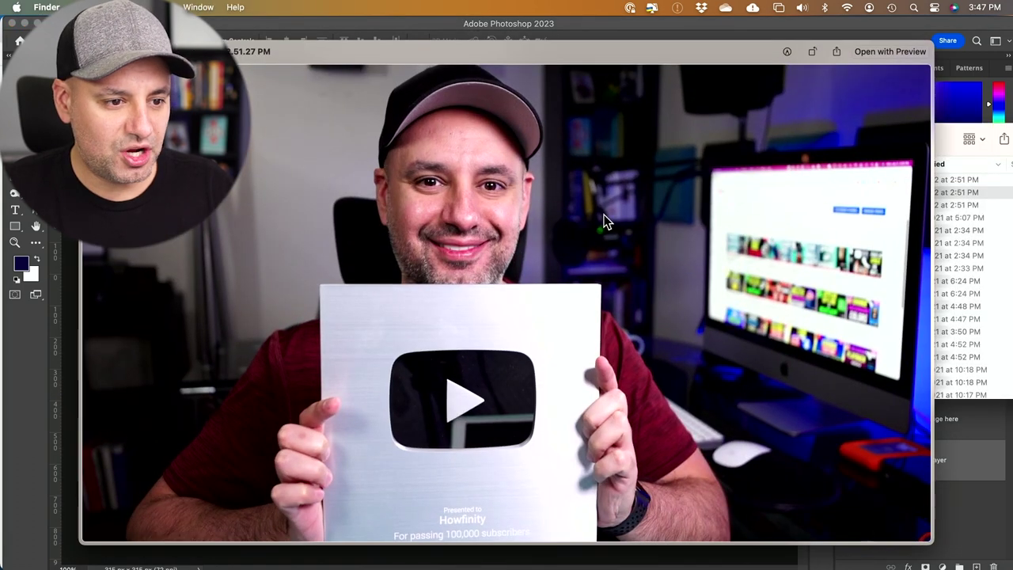
{"action": "key", "text": "space"}
{"action": "left_click_drag", "start_coordinate": [732, 192], "coordinate": [404, 316]}
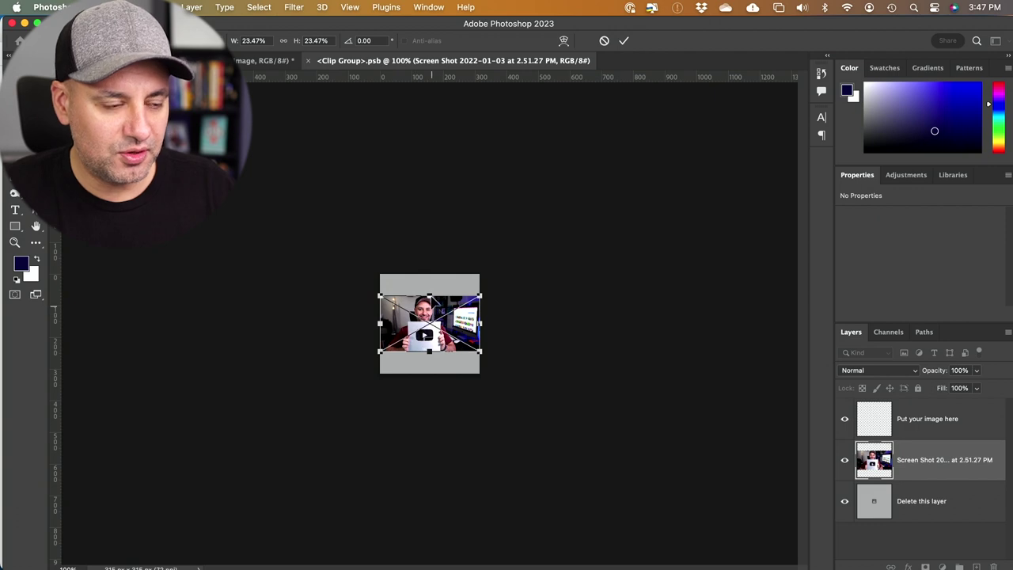
{"action": "left_click_drag", "start_coordinate": [429, 296], "coordinate": [428, 252]}
{"action": "left_click_drag", "start_coordinate": [471, 297], "coordinate": [470, 333]}
{"action": "left_click", "coordinate": [623, 40]}
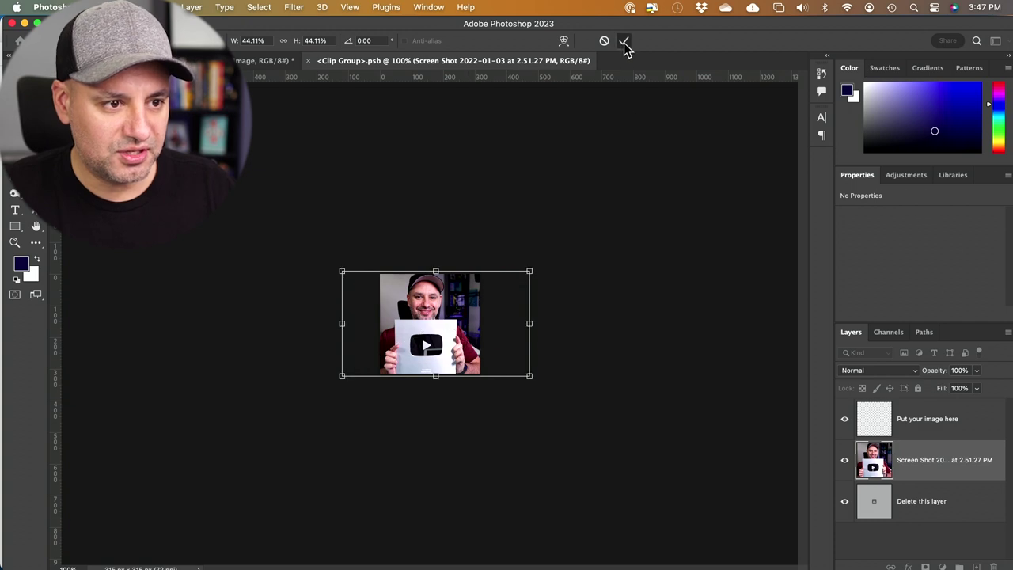
Step: Save Clip Group.psb, return to the Cover 02 banner, and close the clip group tab
{"action": "left_click", "coordinate": [94, 7]}
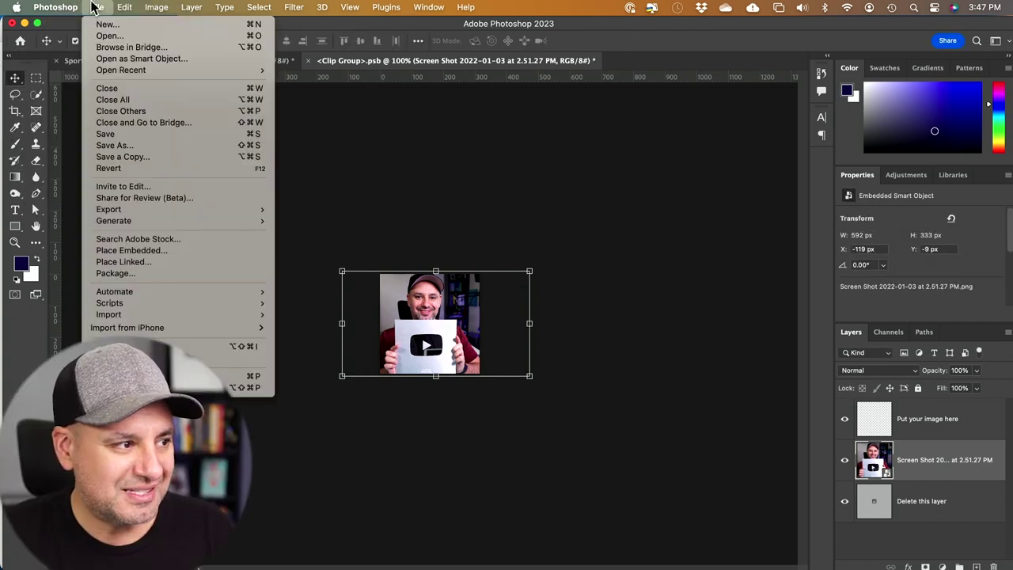
{"action": "left_click", "coordinate": [121, 134]}
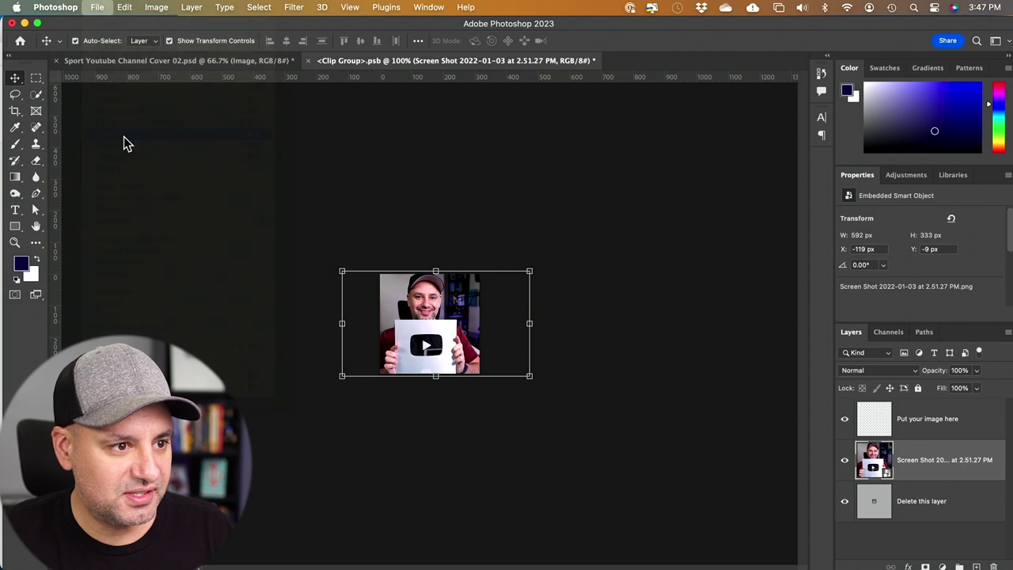
{"action": "left_click", "coordinate": [209, 61]}
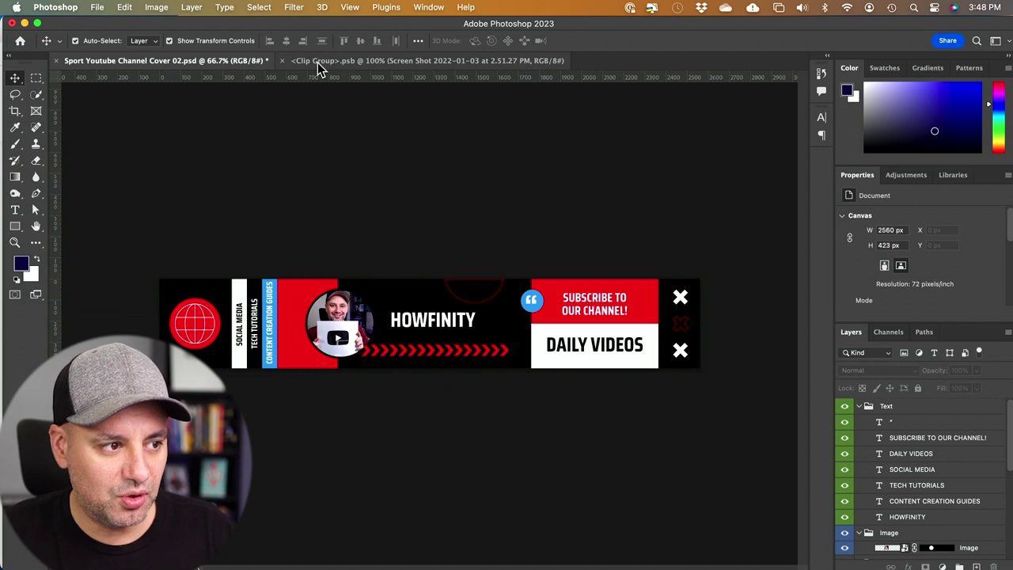
{"action": "left_click", "coordinate": [284, 60]}
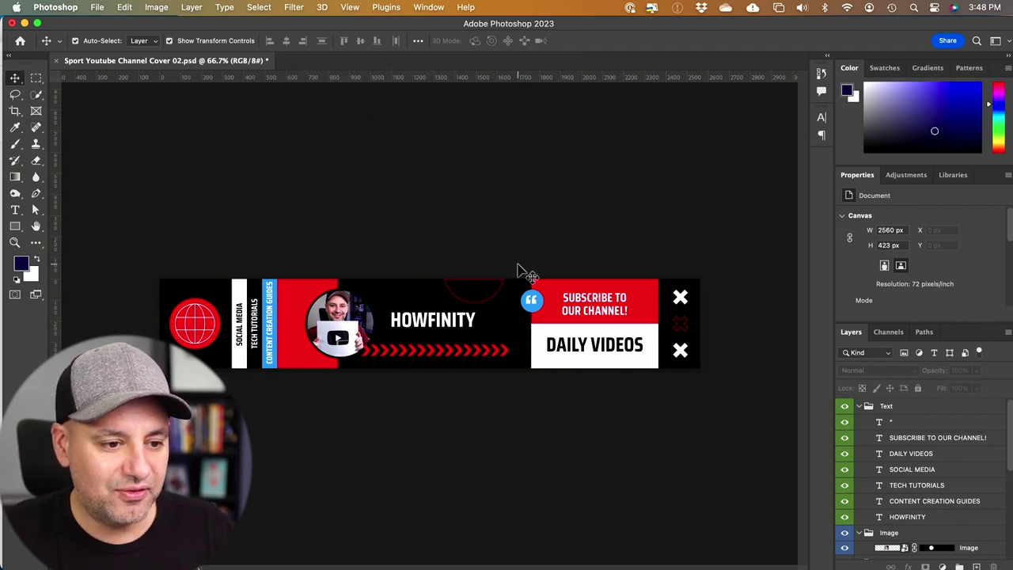
Step: Collapse the Text group and toggle Shape 2, Shape 3 and Shape 4 visibility to inspect each graphic
{"action": "left_click", "coordinate": [859, 407]}
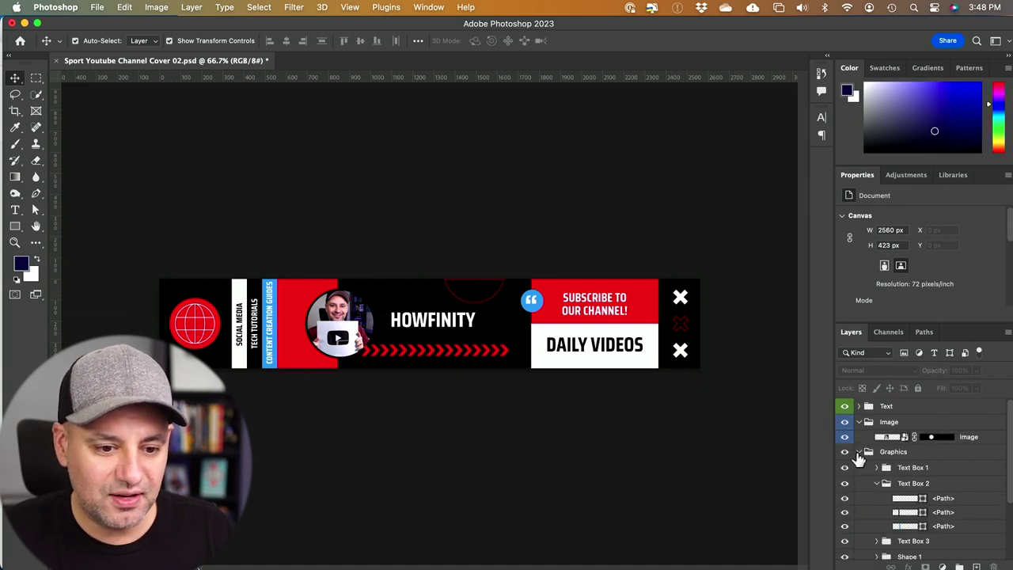
{"action": "left_click", "coordinate": [858, 451]}
{"action": "left_click", "coordinate": [859, 451]}
{"action": "scroll", "coordinate": [919, 479], "scroll_direction": "down", "scroll_amount": 1}
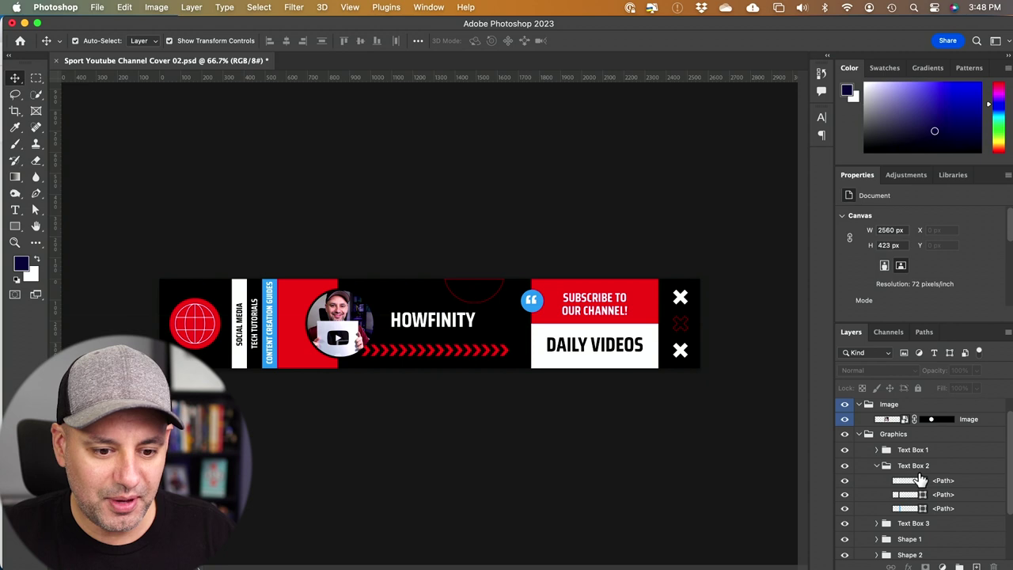
{"action": "scroll", "coordinate": [919, 479], "scroll_direction": "down", "scroll_amount": 4}
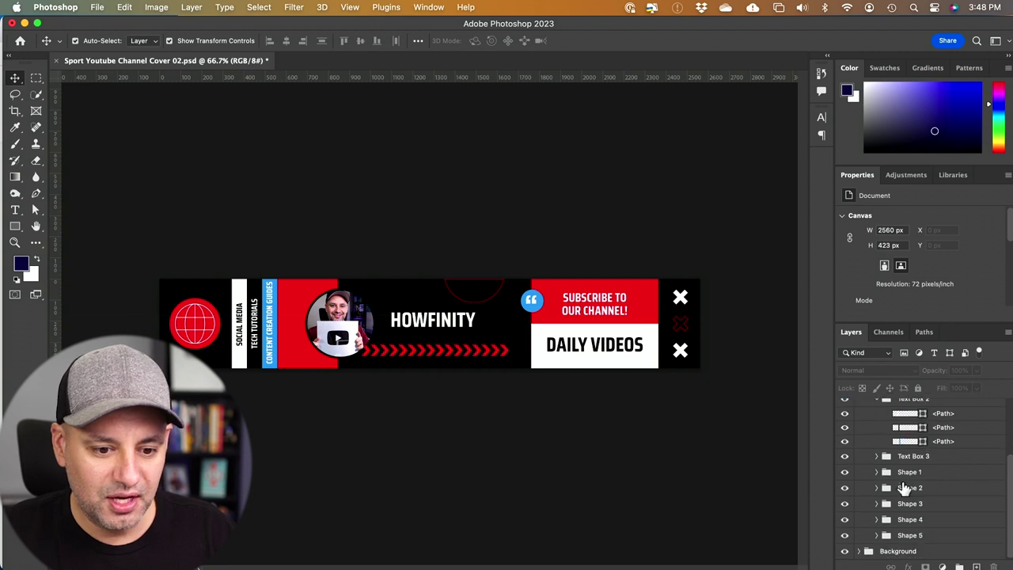
{"action": "left_click", "coordinate": [845, 489]}
{"action": "left_click", "coordinate": [845, 489]}
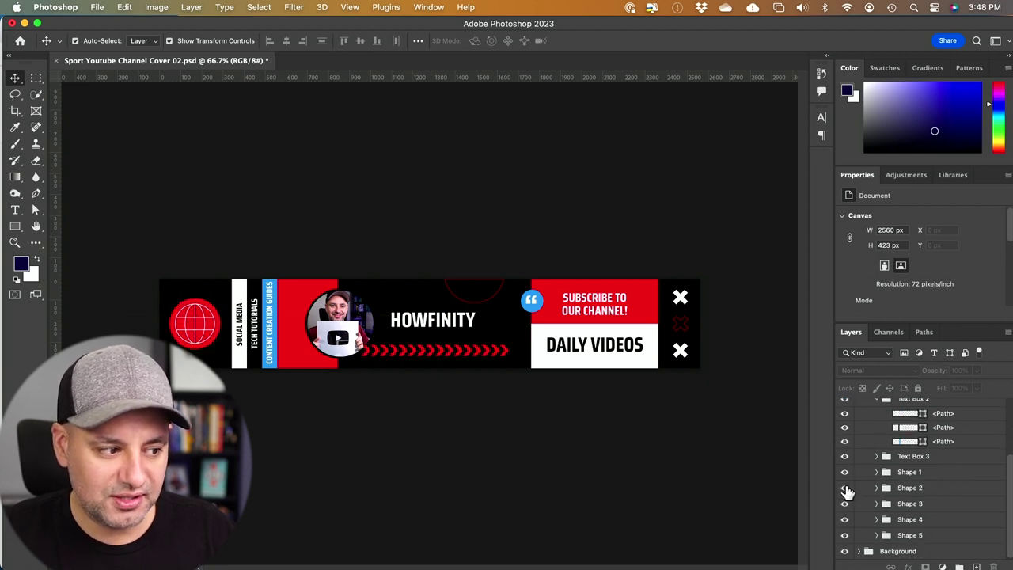
{"action": "left_click", "coordinate": [845, 505]}
{"action": "left_click", "coordinate": [845, 505]}
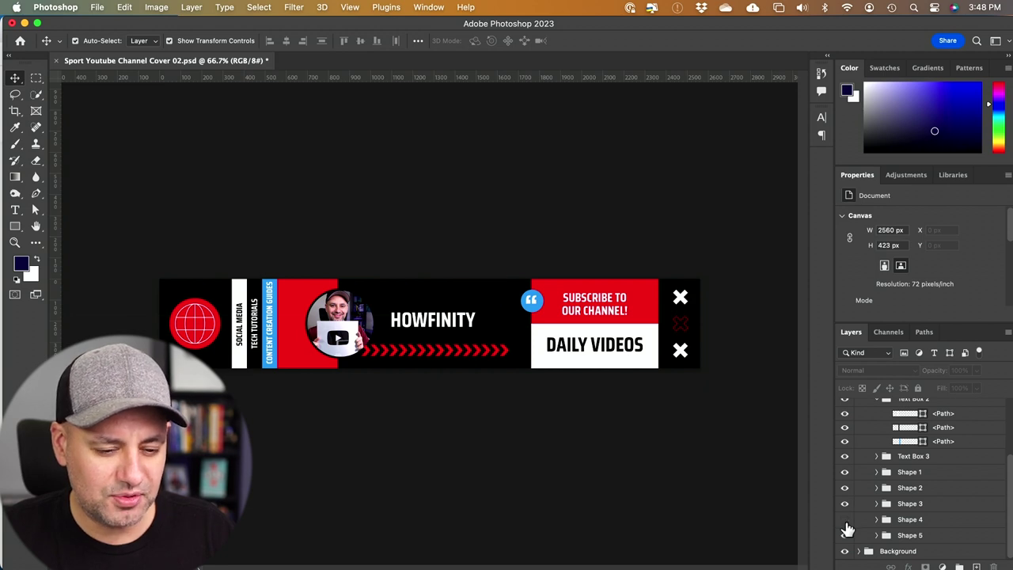
{"action": "left_click", "coordinate": [845, 522]}
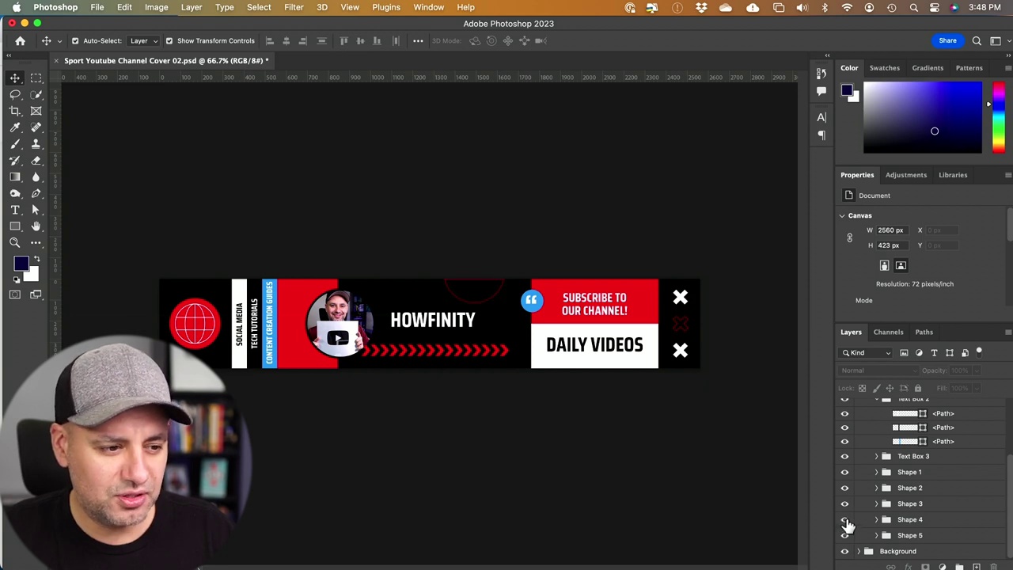
{"action": "left_click", "coordinate": [437, 319]}
Step: Enlarge the HOWFINITY title from 99 to 141 pt and shift it slightly left and down
{"action": "double_click", "coordinate": [443, 322]}
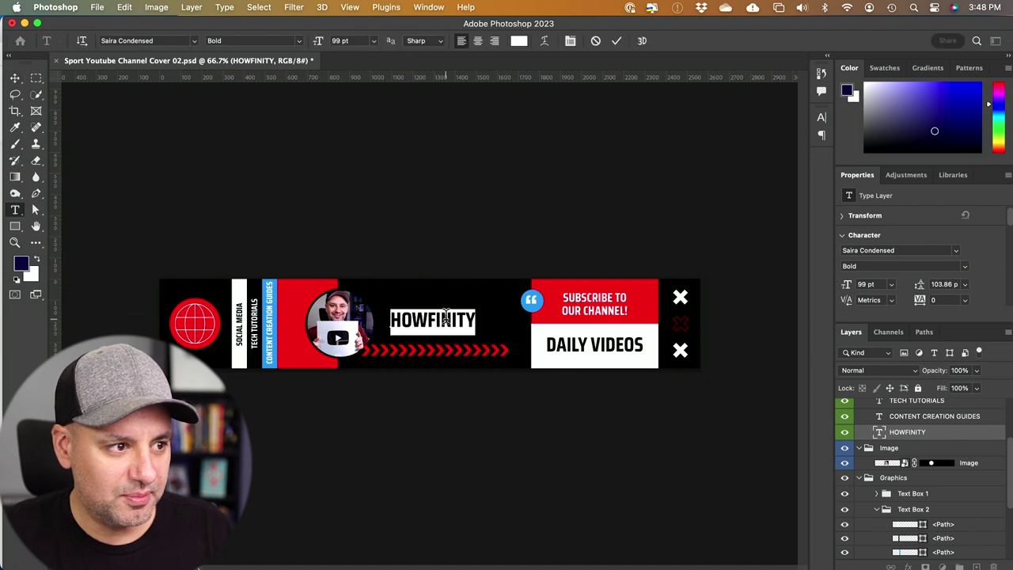
{"action": "left_click_drag", "start_coordinate": [321, 42], "coordinate": [345, 42]}
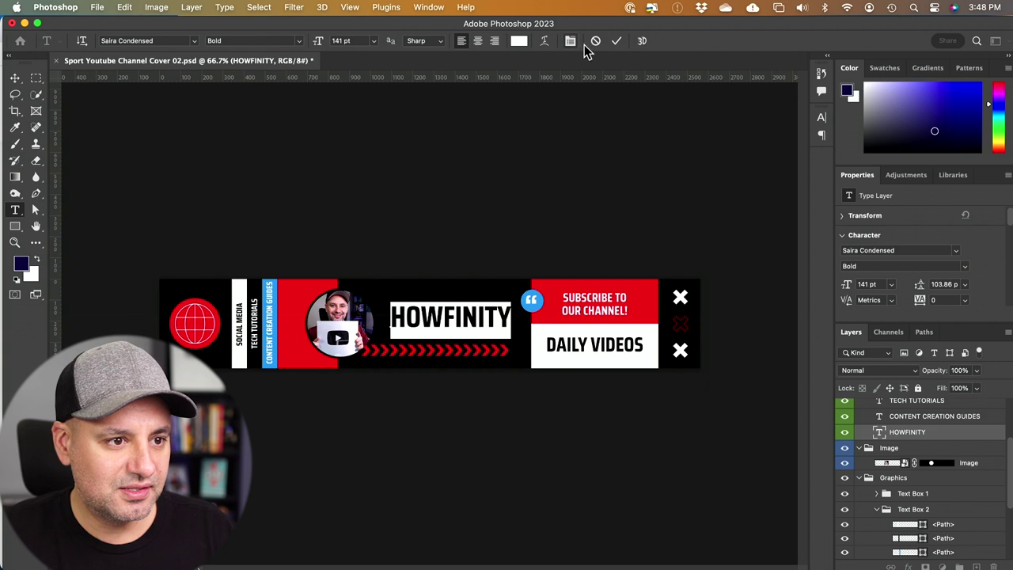
{"action": "left_click", "coordinate": [617, 41]}
{"action": "left_click_drag", "start_coordinate": [472, 319], "coordinate": [462, 324]}
{"action": "left_click", "coordinate": [458, 231]}
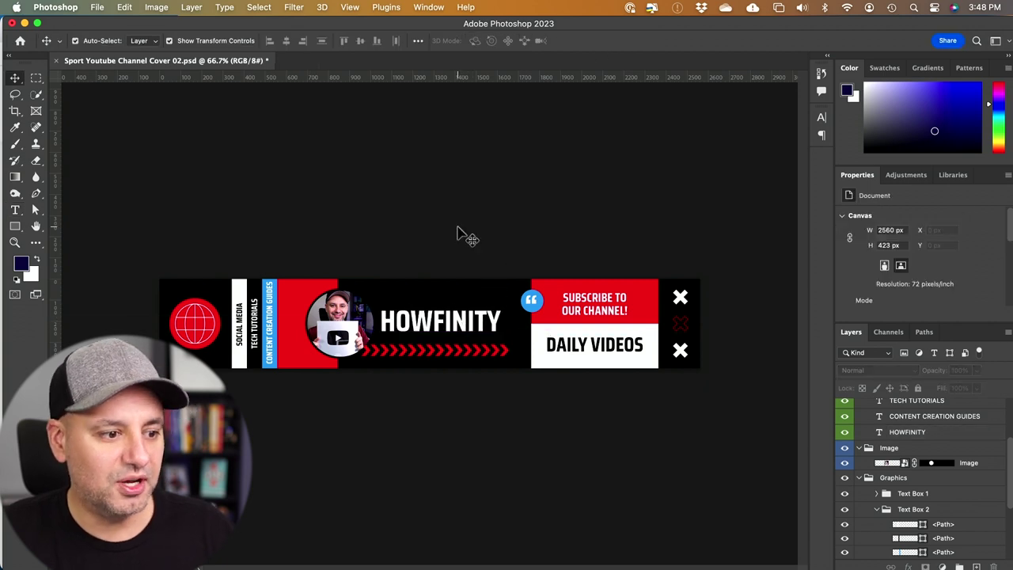
{"action": "left_click", "coordinate": [97, 8]}
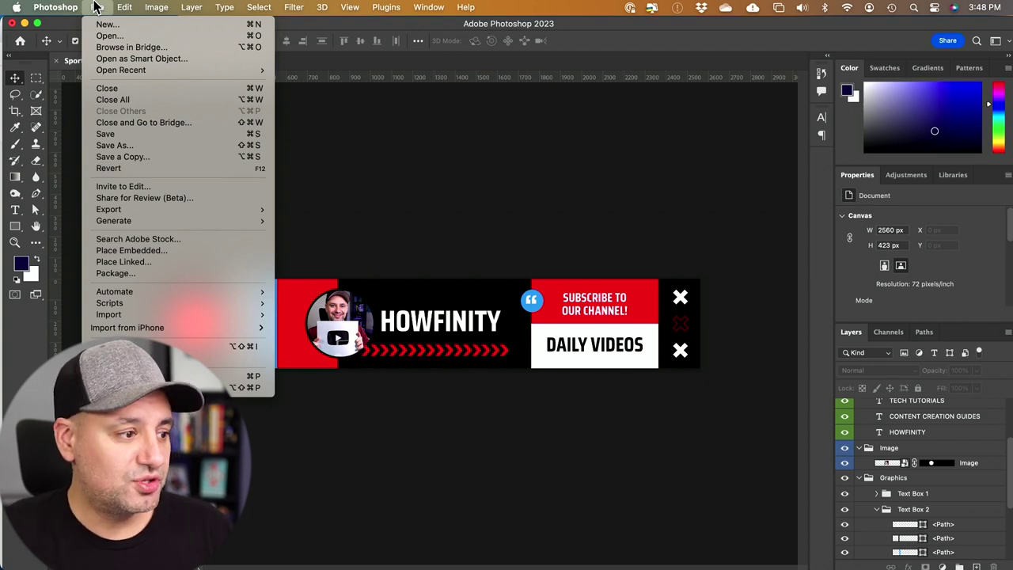
Step: Export the banner with Export As as a 2560 × 423 JPG
{"action": "mouse_move", "coordinate": [111, 209]}
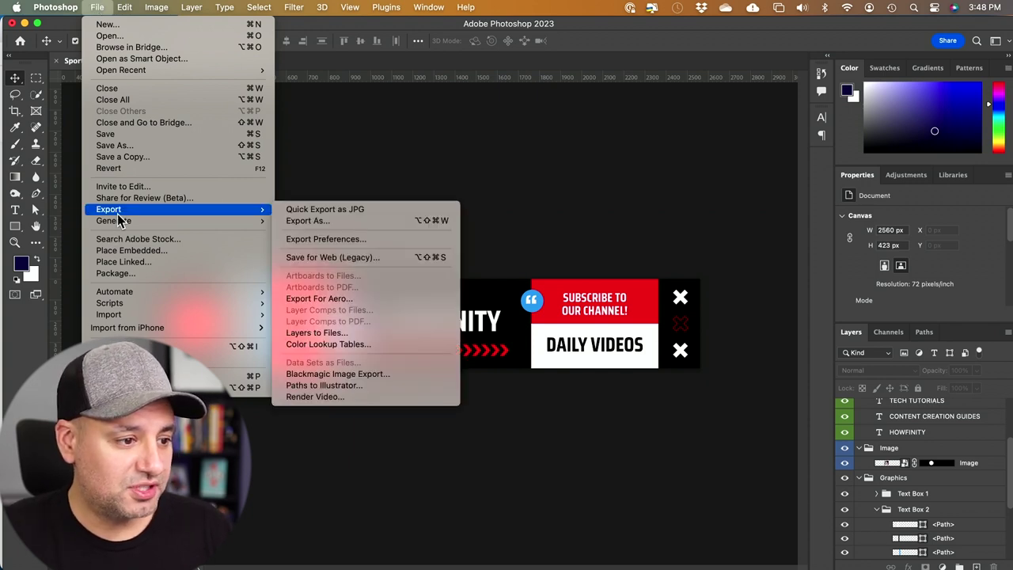
{"action": "left_click", "coordinate": [329, 223]}
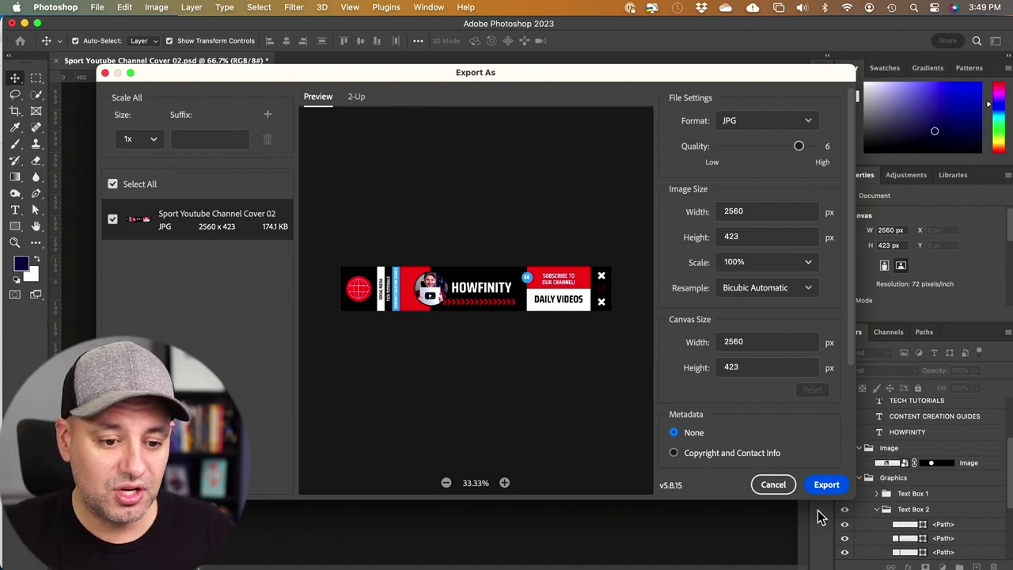
{"action": "left_click", "coordinate": [828, 487]}
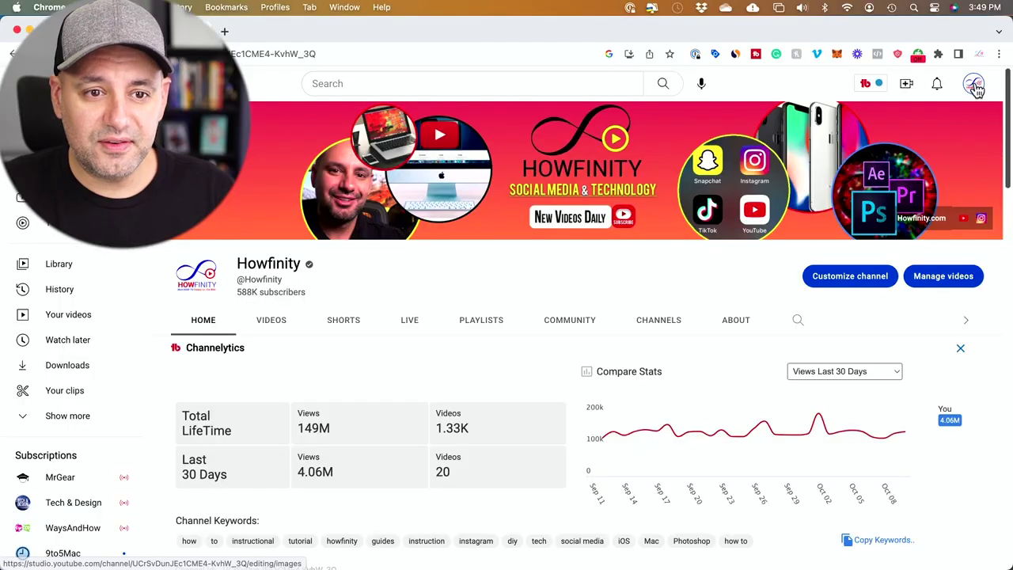
Step: Bring up YouTube Studio's Channel customization page and locate the Banner image heading
{"action": "left_click", "coordinate": [975, 86]}
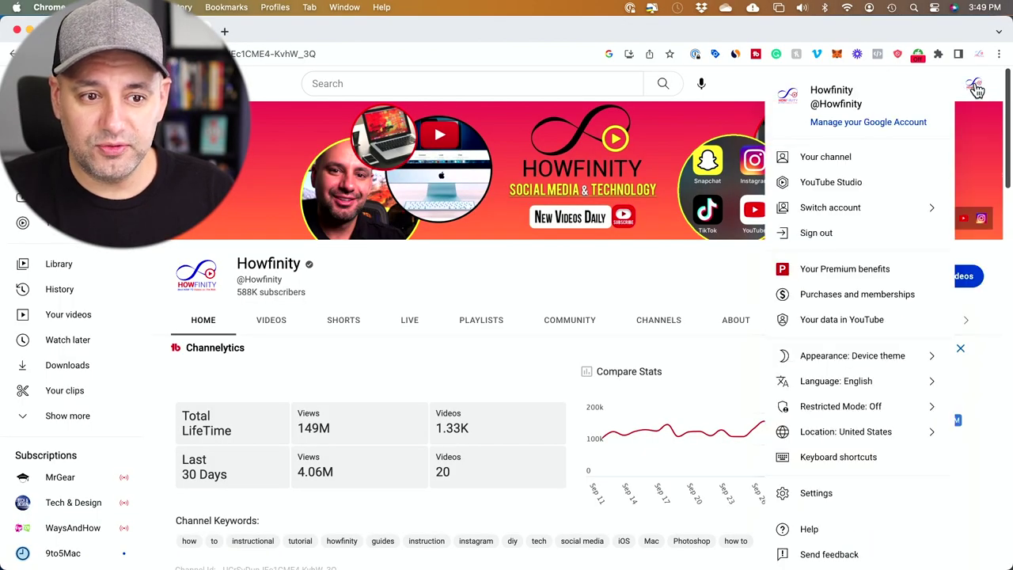
{"action": "left_click", "coordinate": [723, 83]}
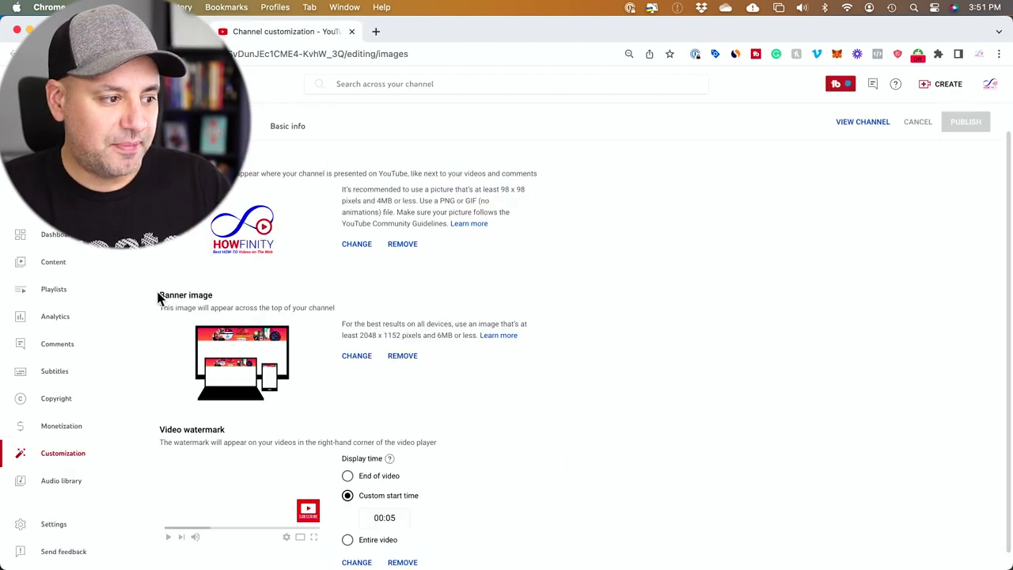
{"action": "left_click_drag", "start_coordinate": [158, 294], "coordinate": [222, 301]}
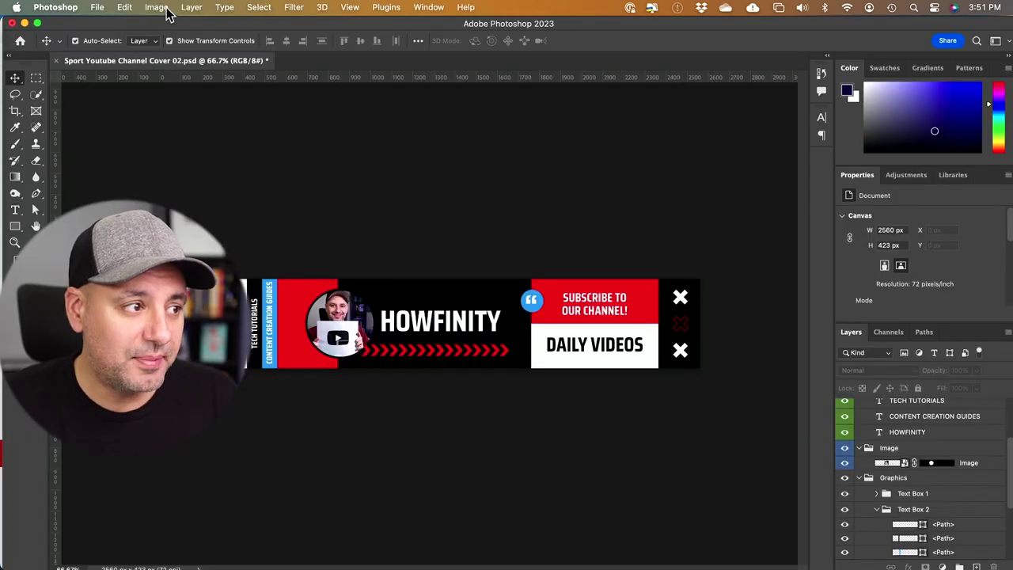
Step: Open the Canvas Size dialog from the Image menu for the 2560-pixel banner
{"action": "left_click", "coordinate": [159, 8]}
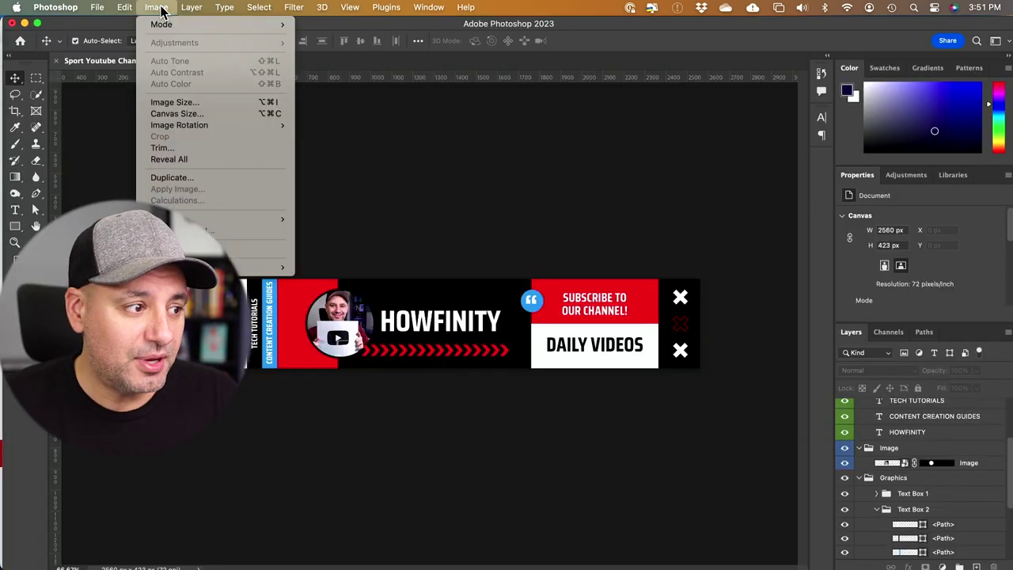
{"action": "left_click", "coordinate": [184, 112]}
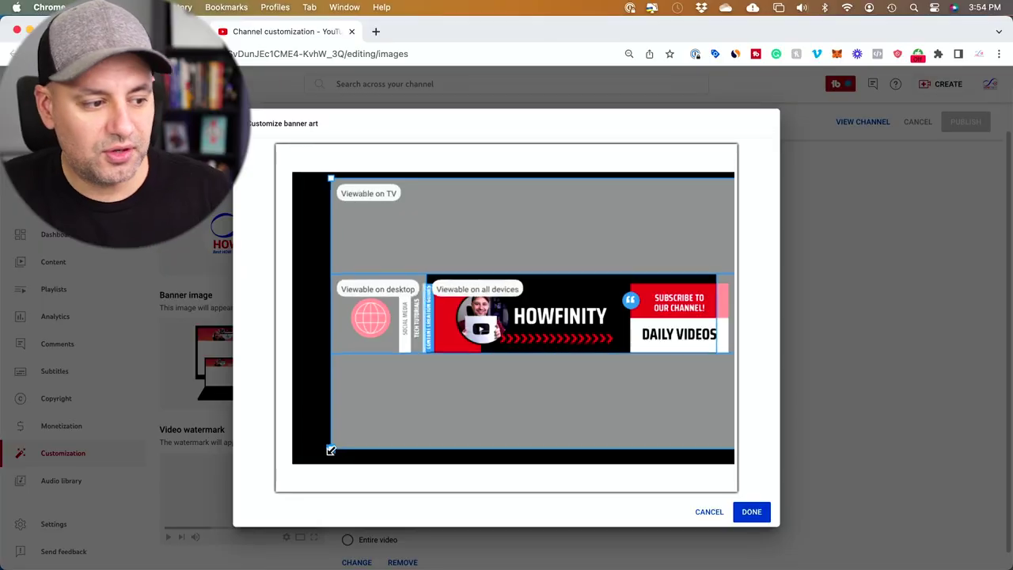
Step: Shrink the banner crop box from its corner, shift it down slightly, and confirm the crop
{"action": "left_click_drag", "start_coordinate": [331, 450], "coordinate": [345, 440]}
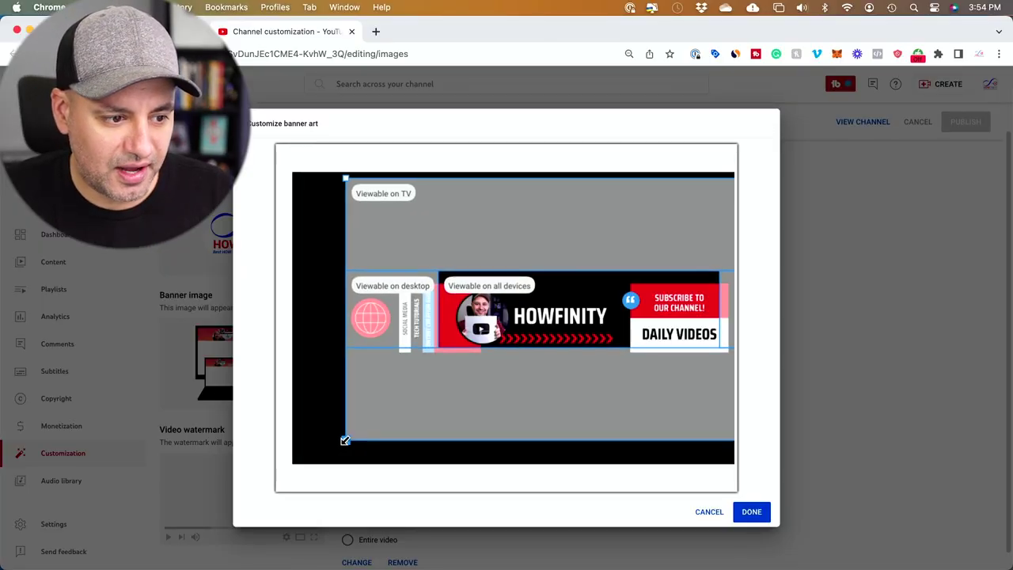
{"action": "left_click_drag", "start_coordinate": [590, 314], "coordinate": [590, 316]}
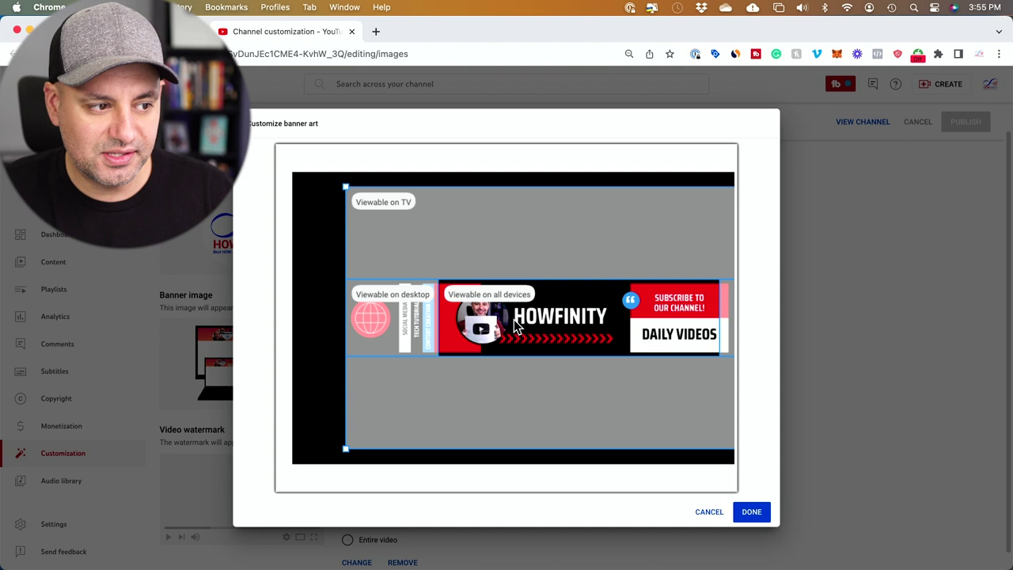
{"action": "left_click", "coordinate": [752, 512]}
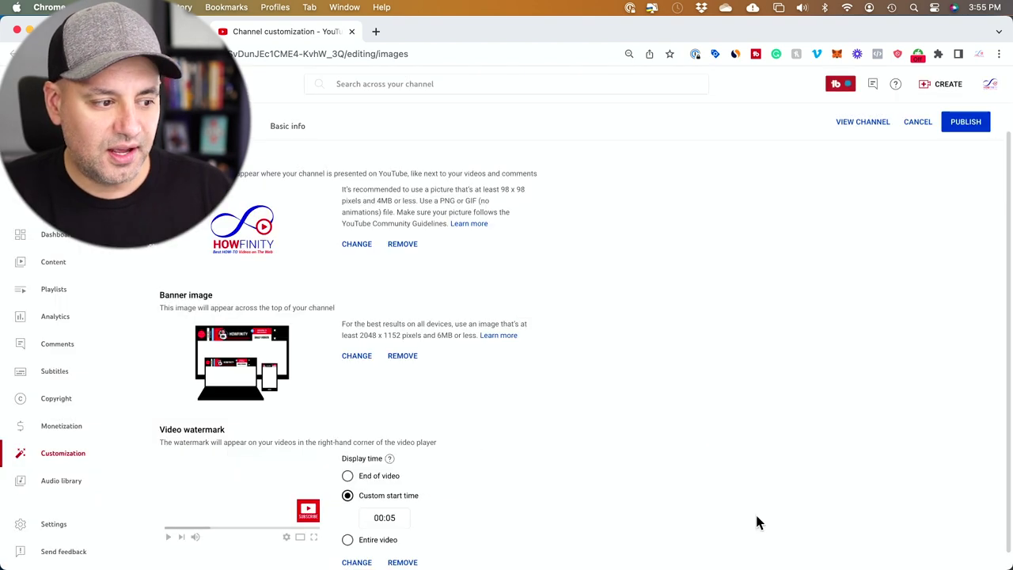